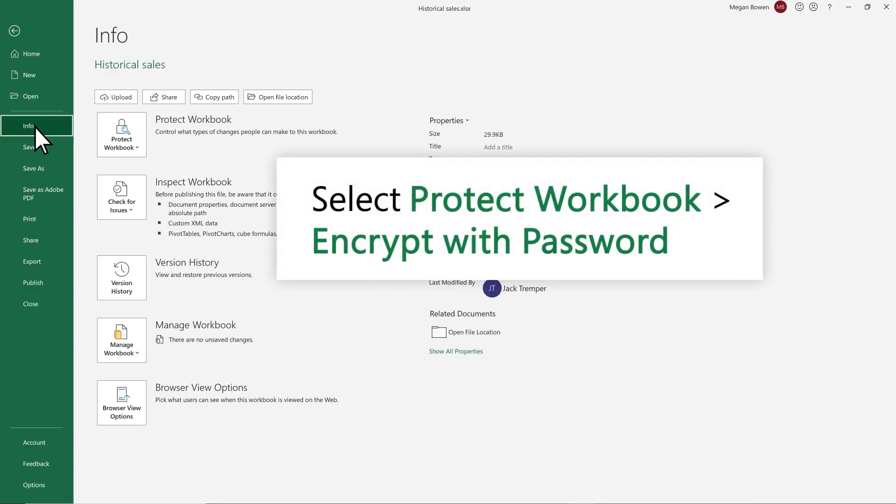
Step: Encrypt the Historical sales workbook with a confirmed password, then reopen it by entering the password
left_click(137, 149)
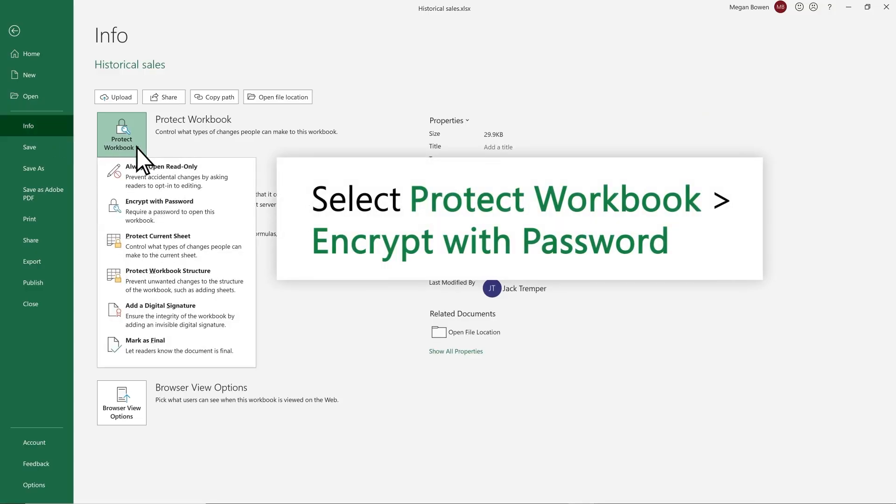
left_click(159, 218)
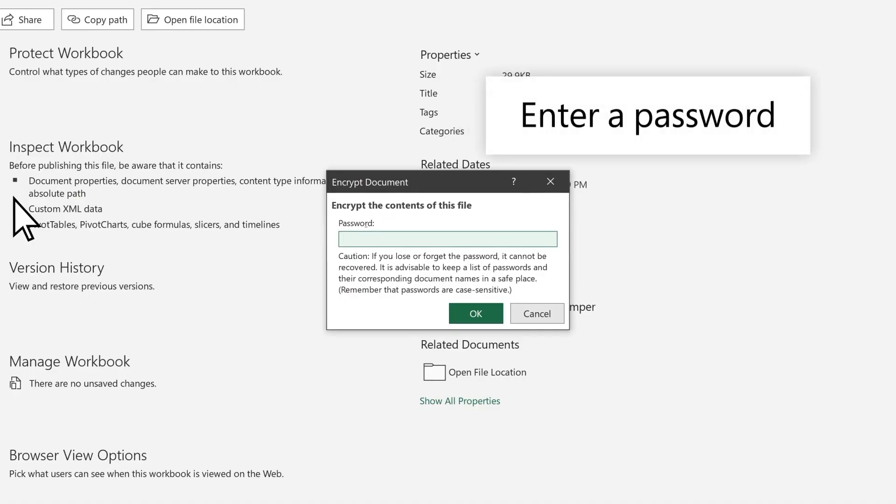
type("****")
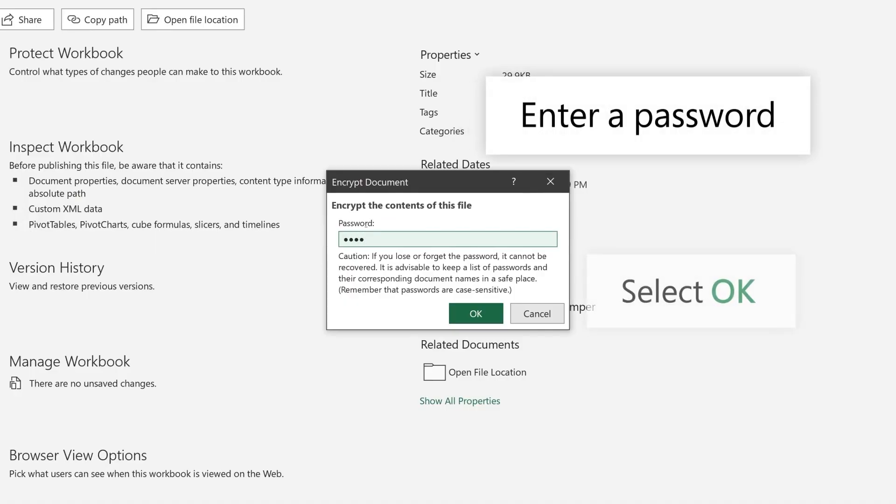
left_click(485, 311)
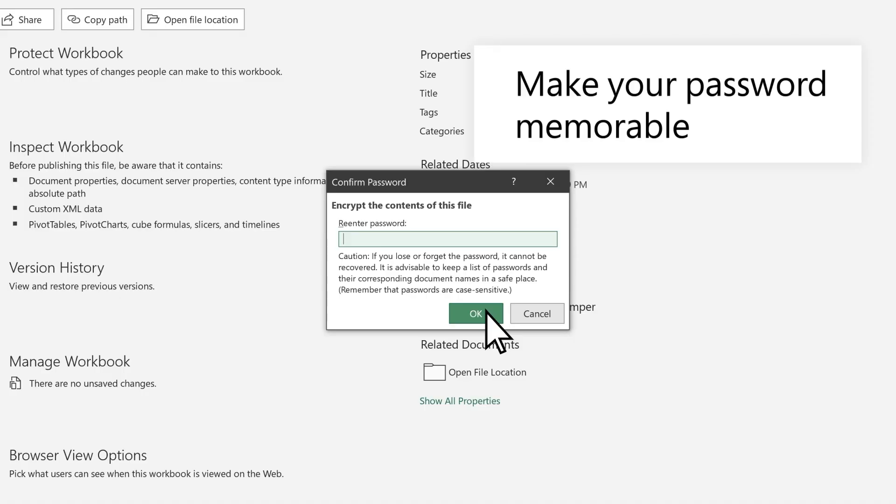
type("••")
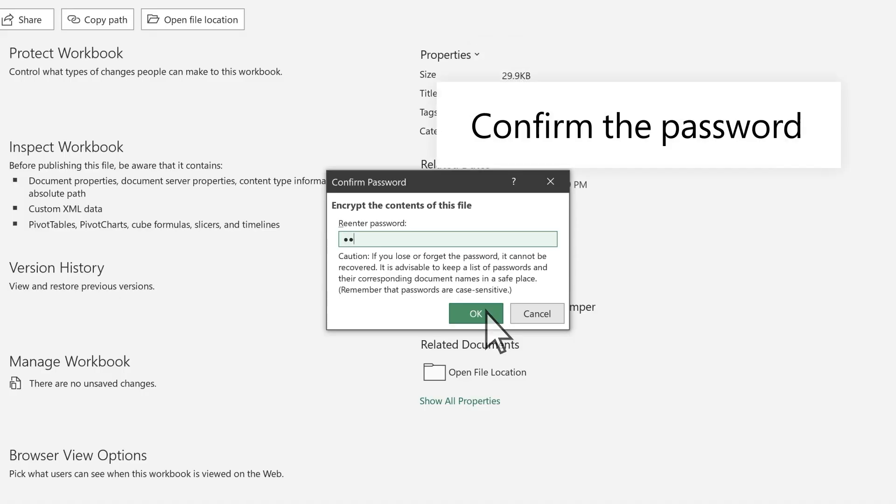
type("••")
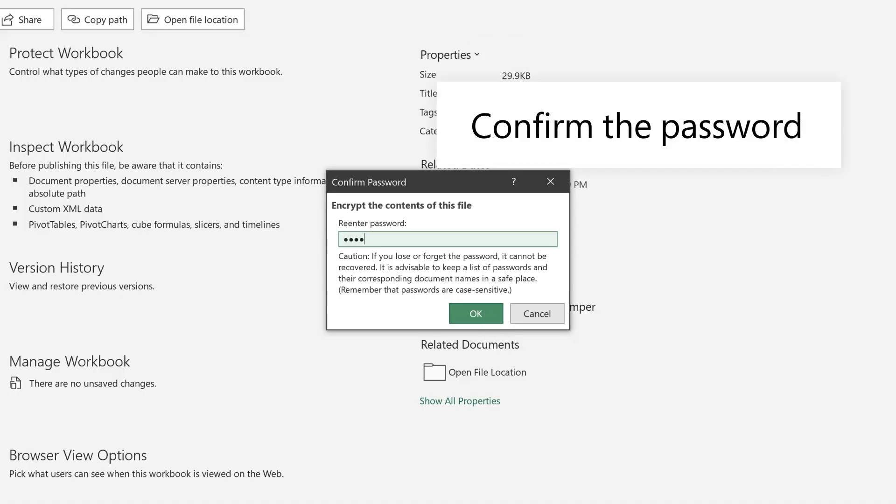
left_click(486, 309)
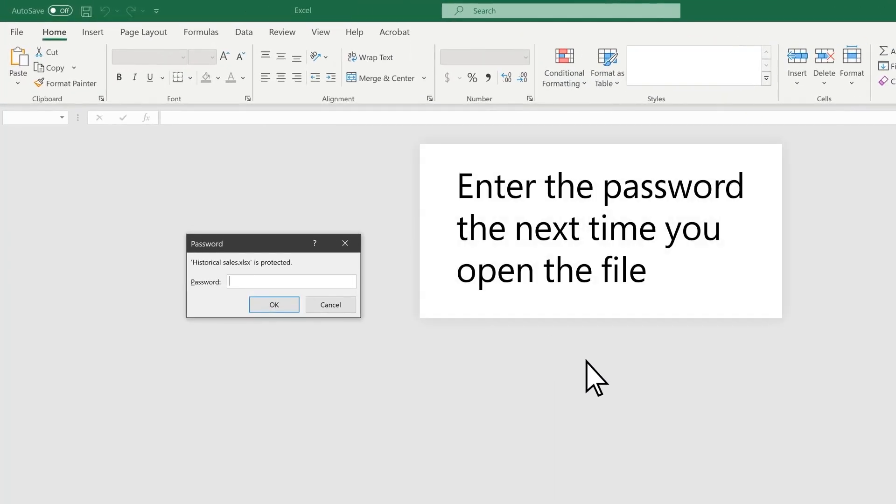
type("1234")
left_click(281, 304)
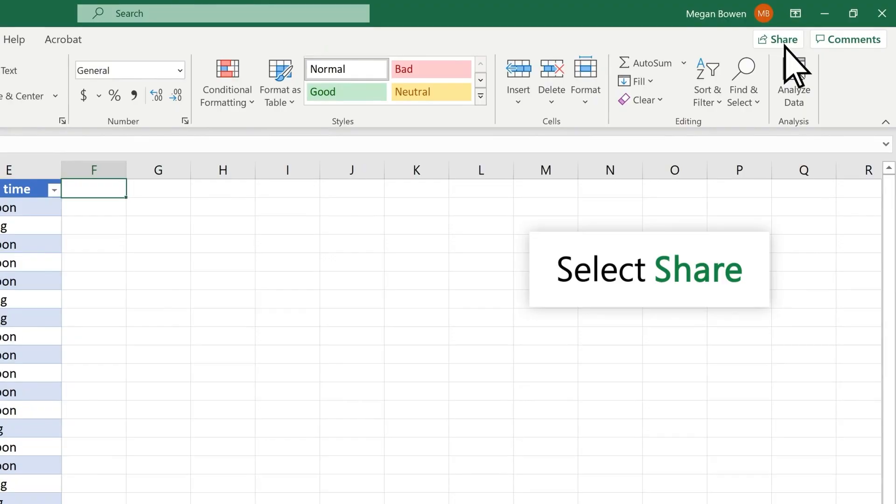
Step: Start sharing the workbook and add two colleagues as recipients
left_click(784, 43)
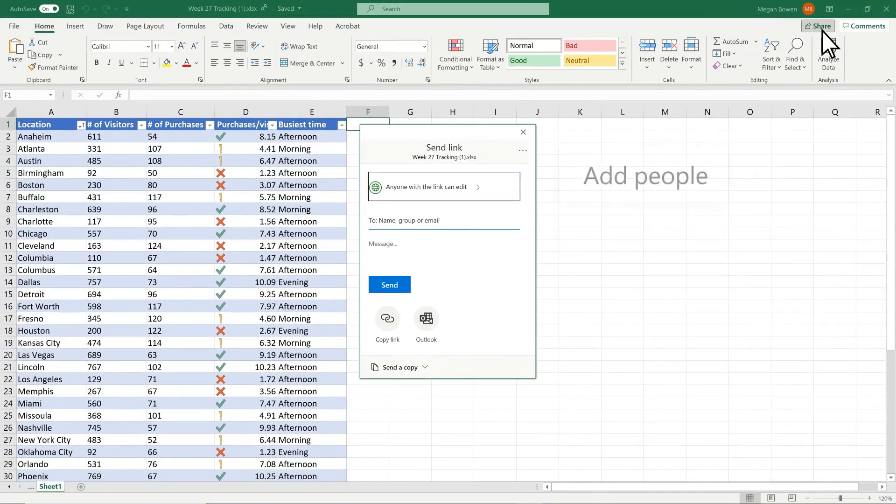
left_click(393, 222)
type("Nestor W")
key("Return")
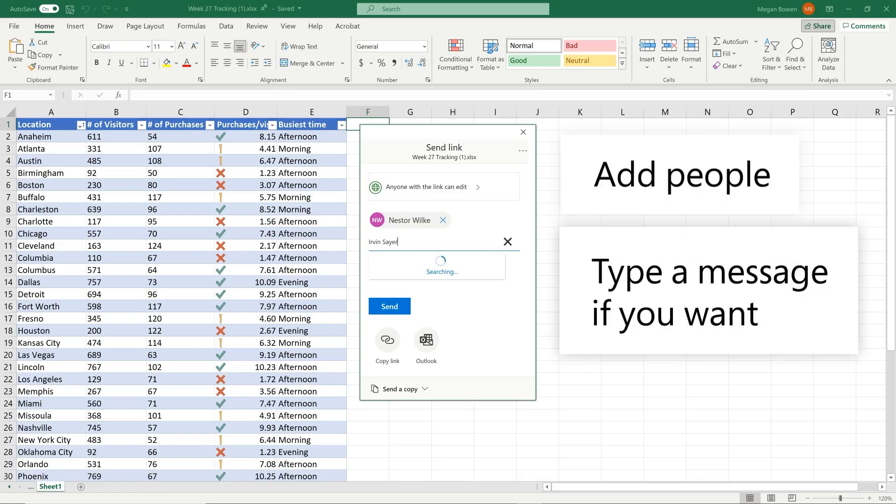
key("Return")
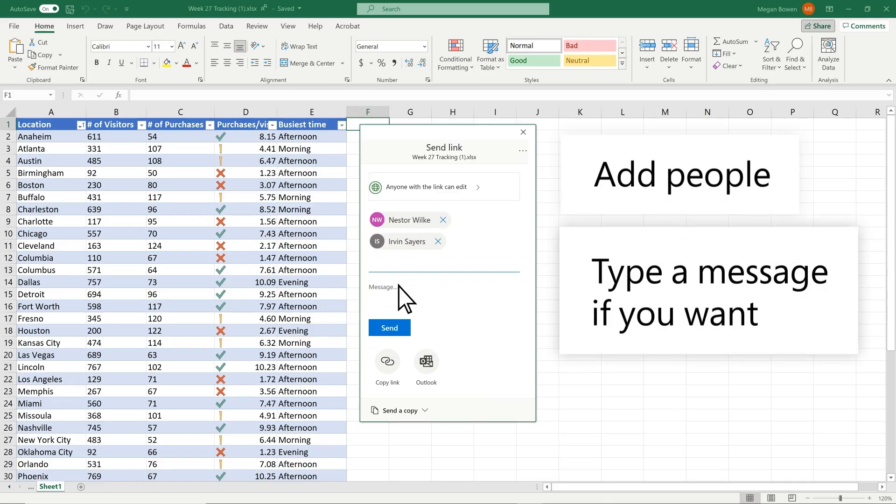
Step: Send the link with the note 'Here's the workbook for us to work on!' and copy a shareable link
left_click(399, 287)
type("Here's the workbook for us to work on!")
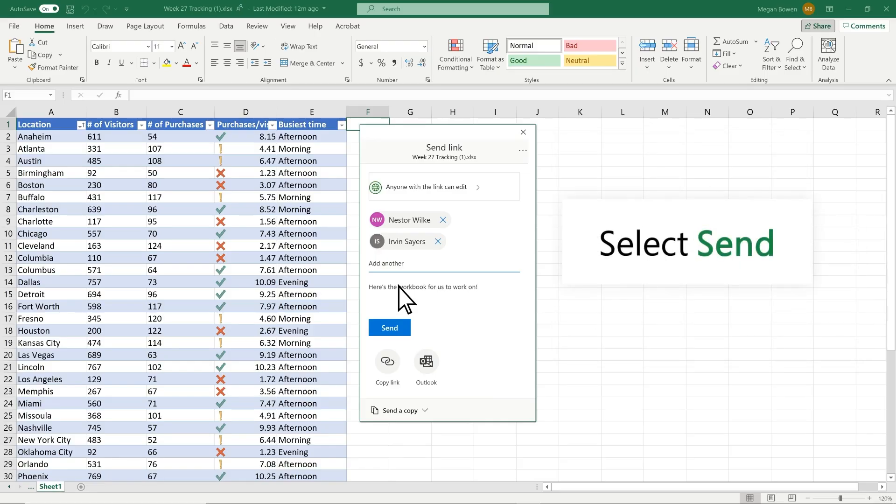
left_click(389, 328)
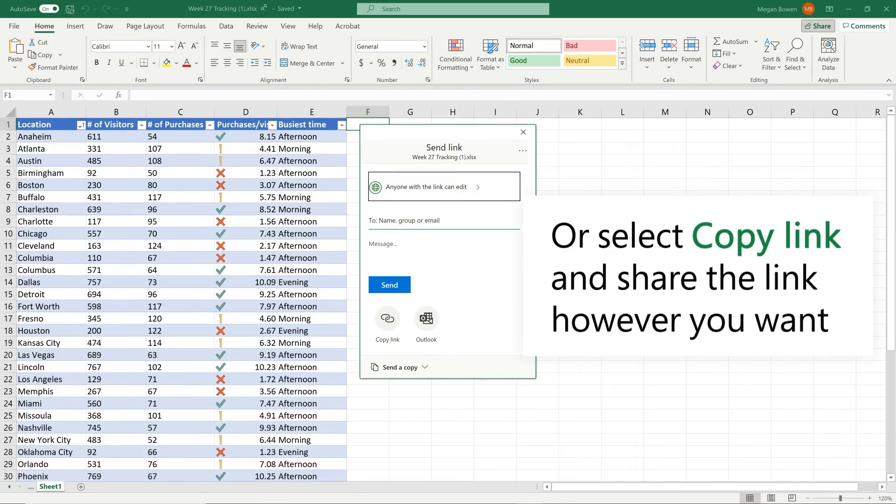
left_click(388, 343)
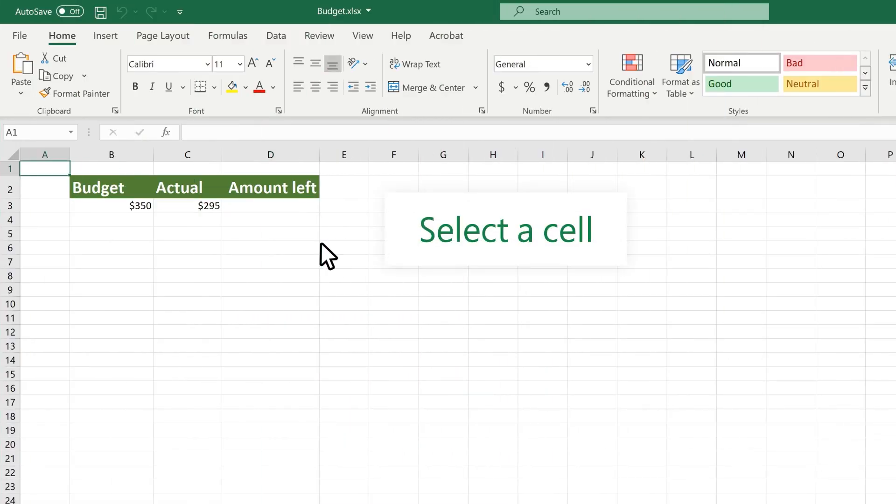
Step: Enter =B3-C3 in D3 so Amount left shows $55
left_click(279, 205)
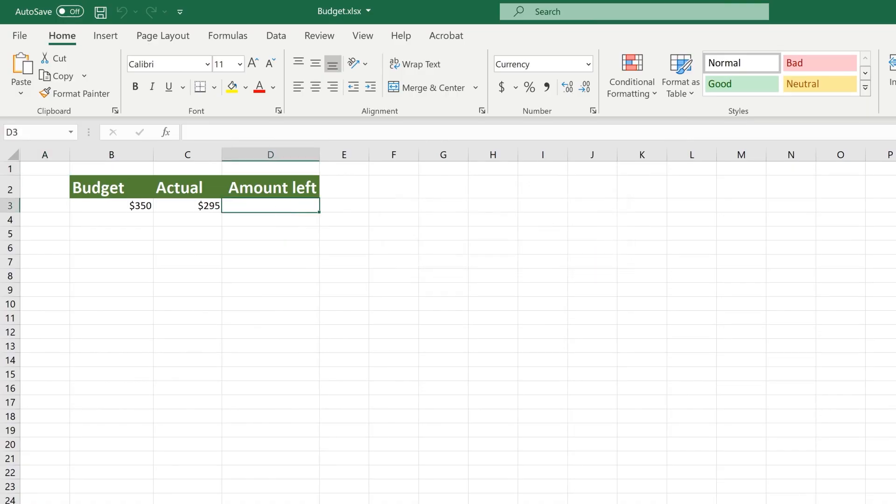
type("=")
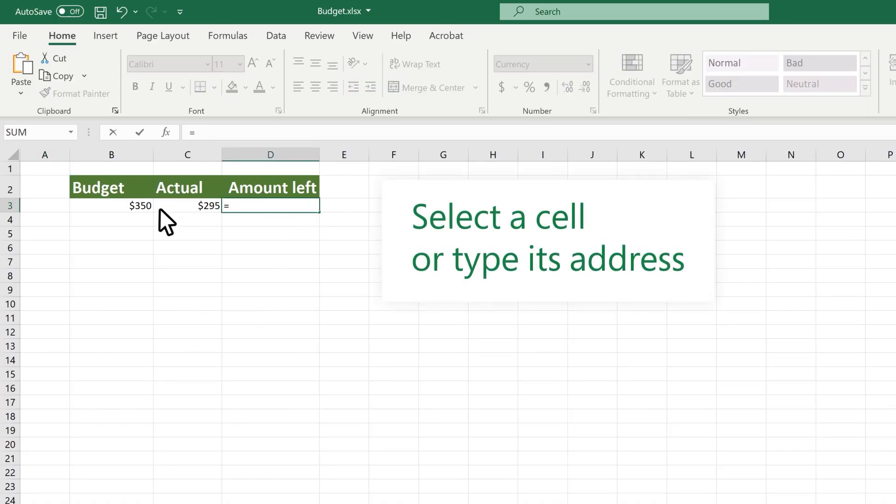
left_click(119, 205)
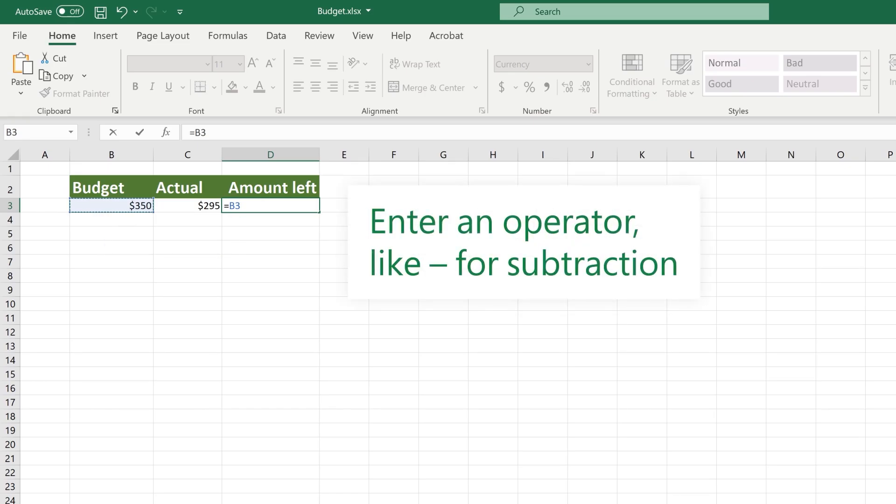
type("-")
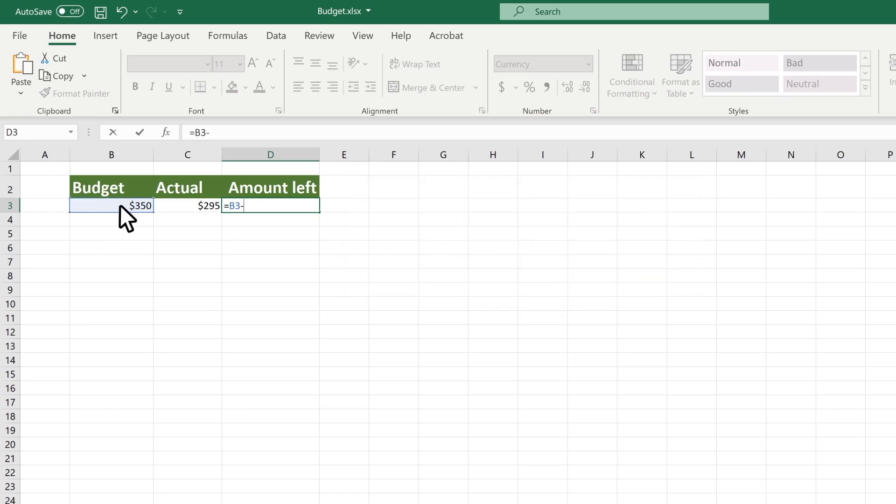
left_click(176, 206)
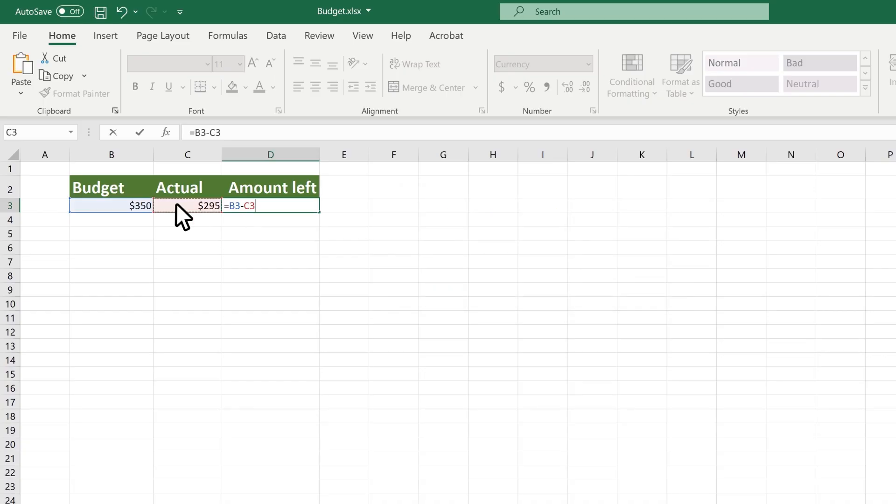
key("Return")
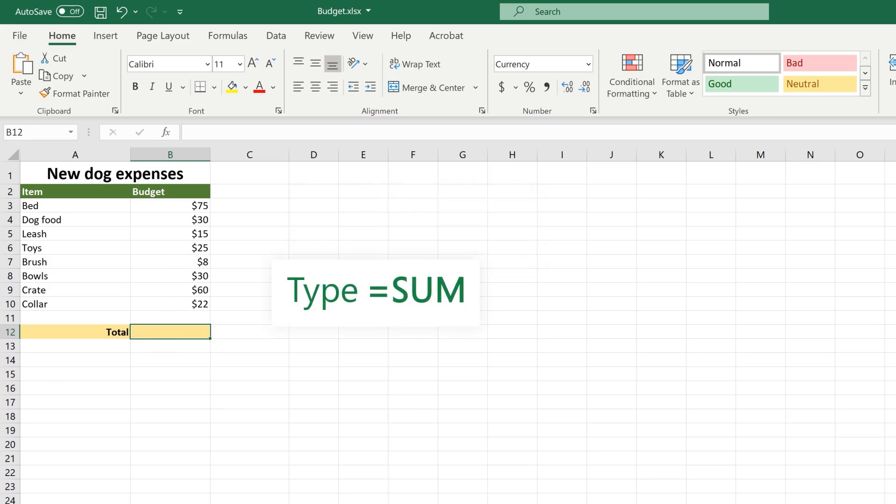
Step: Enter =SUM(B3:B10) in the Total row for $265, then go to File > New
type("=SUM")
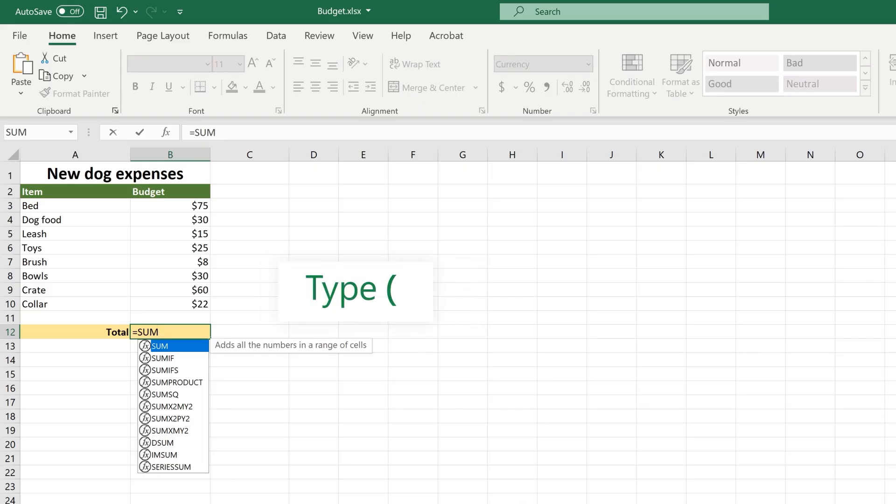
type("(")
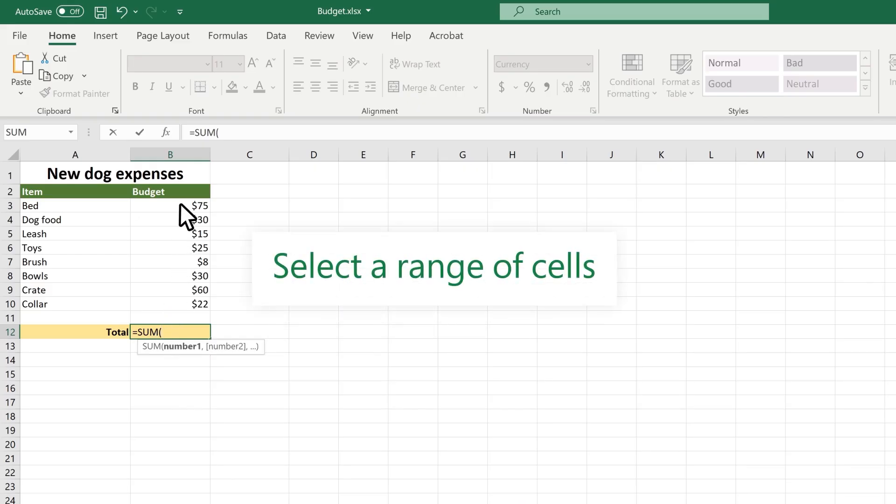
left_click_drag(180, 204, 191, 303)
type(")")
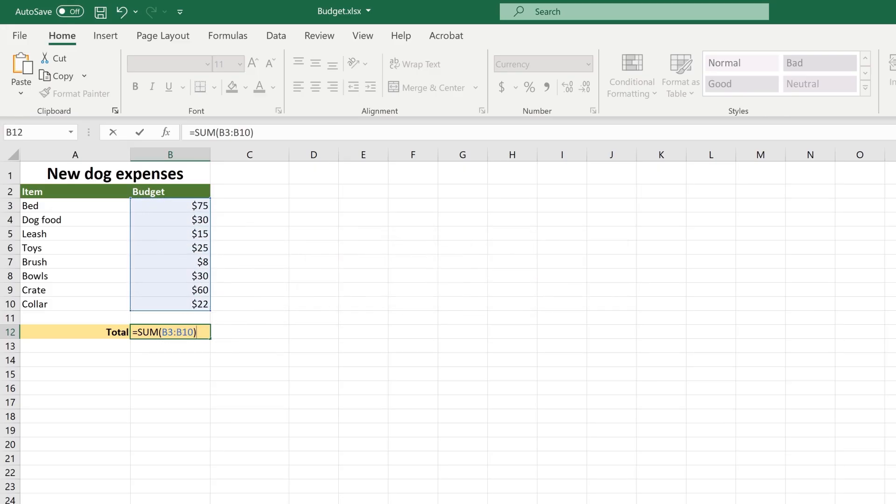
key("Return")
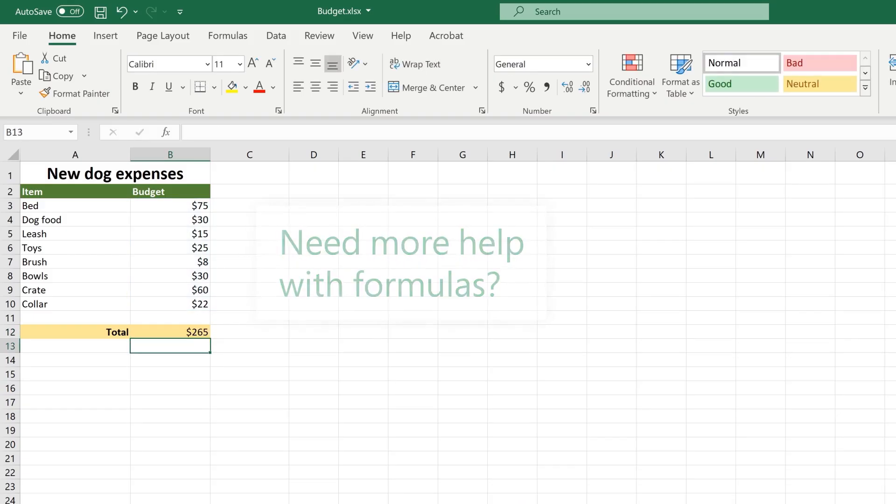
left_click(19, 39)
left_click(56, 104)
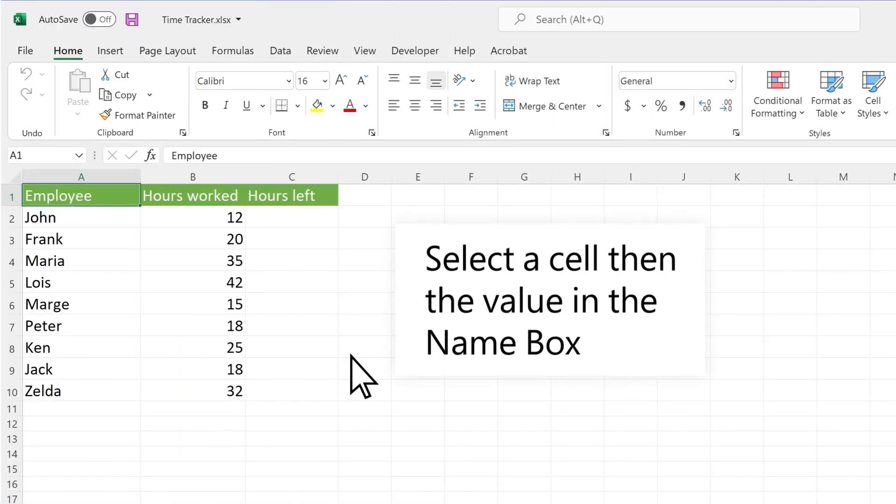
Step: Name cell B3 FrankHours via the Name Box and set B3 to =FrankHours, showing 20
left_click(208, 240)
left_click(41, 156)
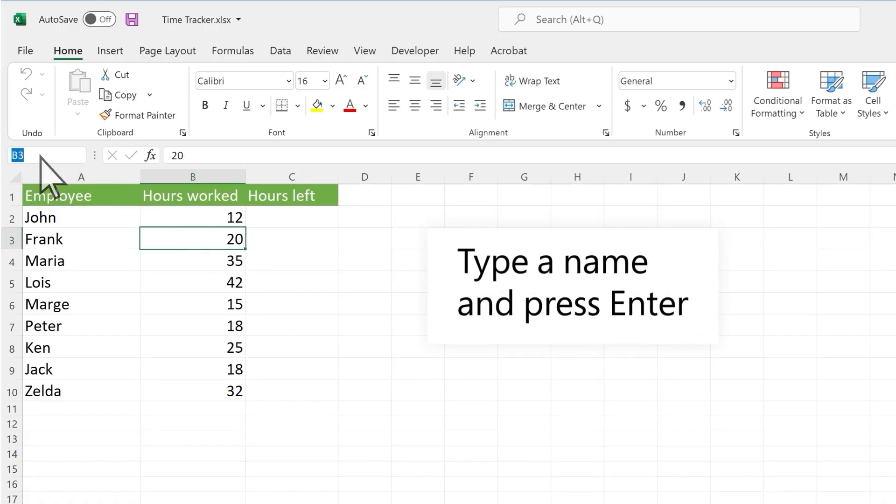
type("FrankHours")
key("Return")
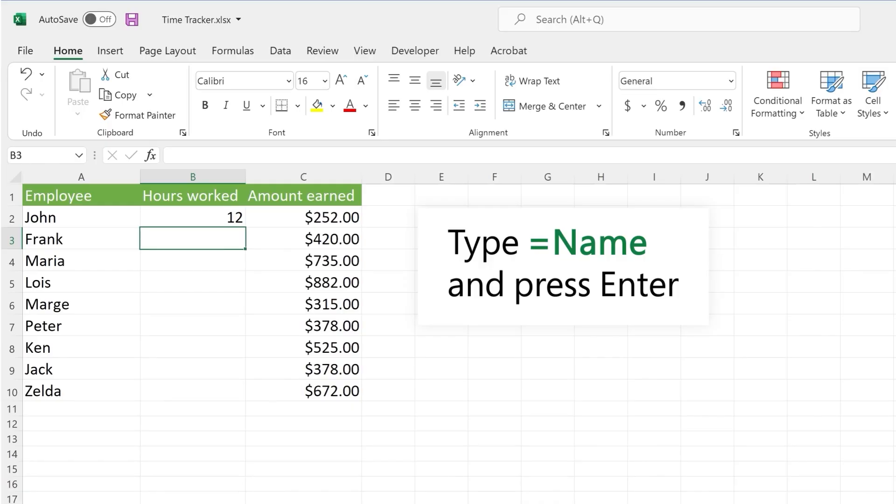
type("=FrankHours")
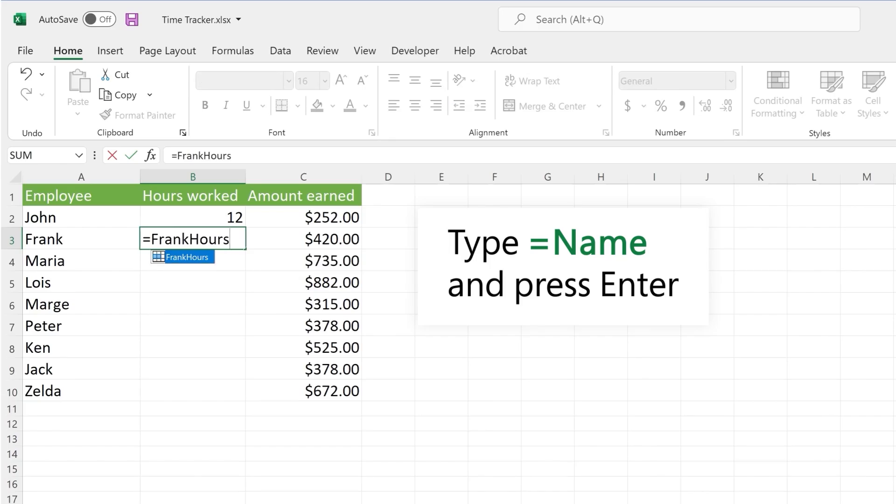
key("Return")
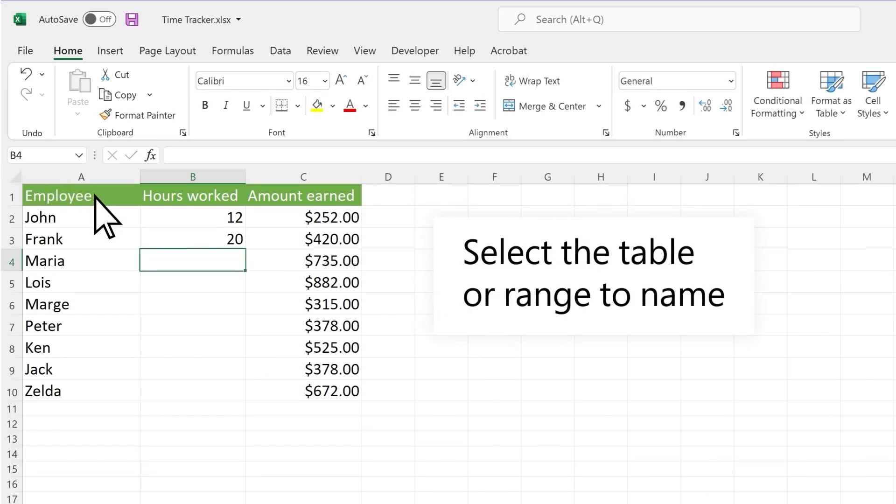
Step: Select A1:C10 and use Create from Selection with Top row and Left column checked
left_click_drag(95, 196, 292, 384)
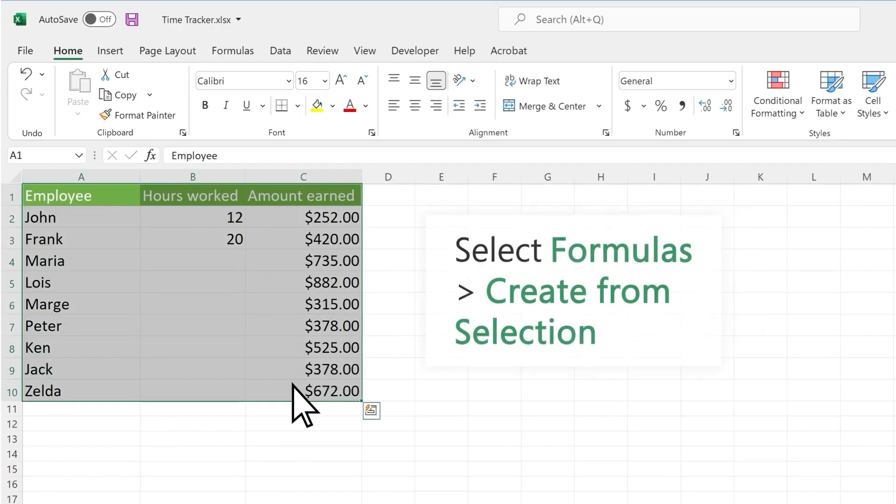
left_click(233, 51)
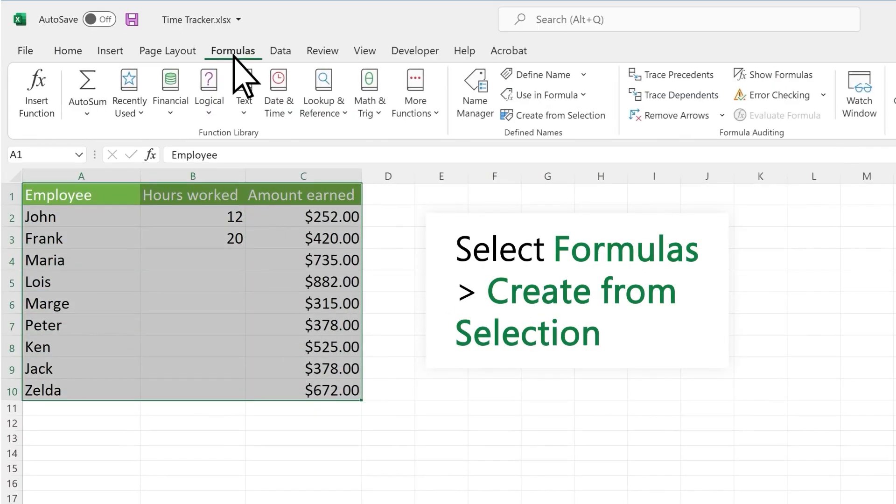
left_click(545, 117)
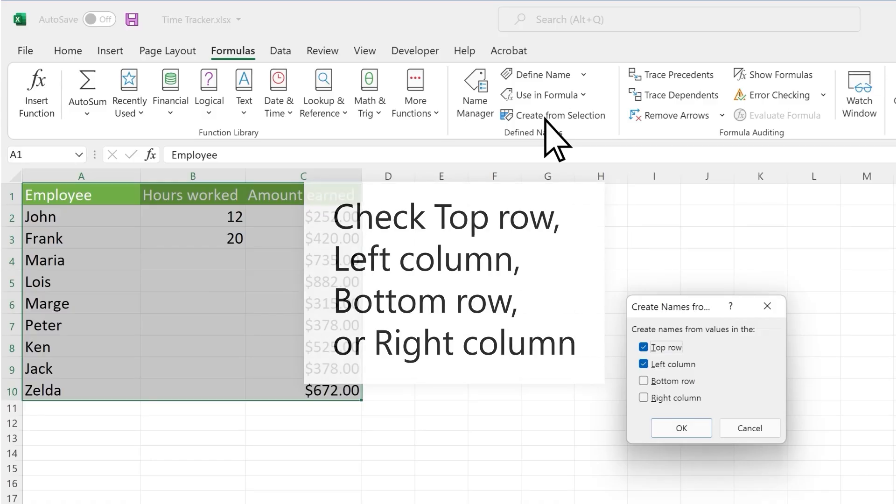
left_click(673, 430)
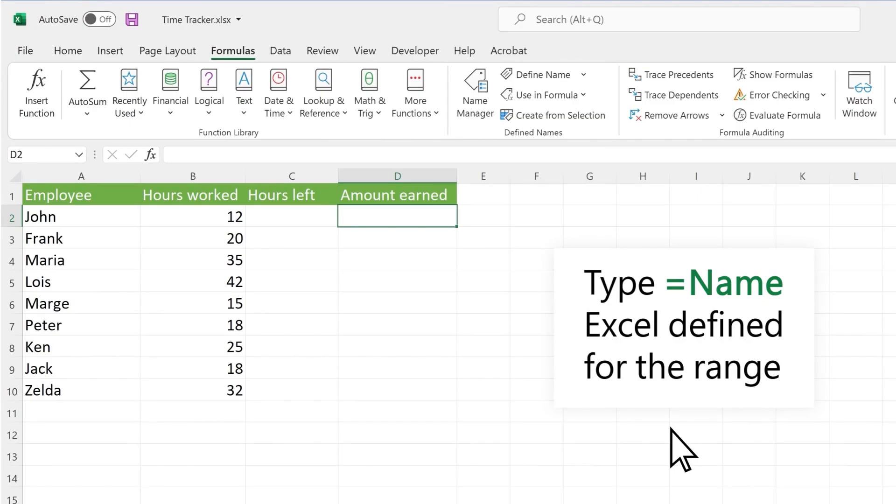
Step: Enter =Amount_earned in D2, picking the name from Use in Formula, to show $252–$672
type("=Amount_earned")
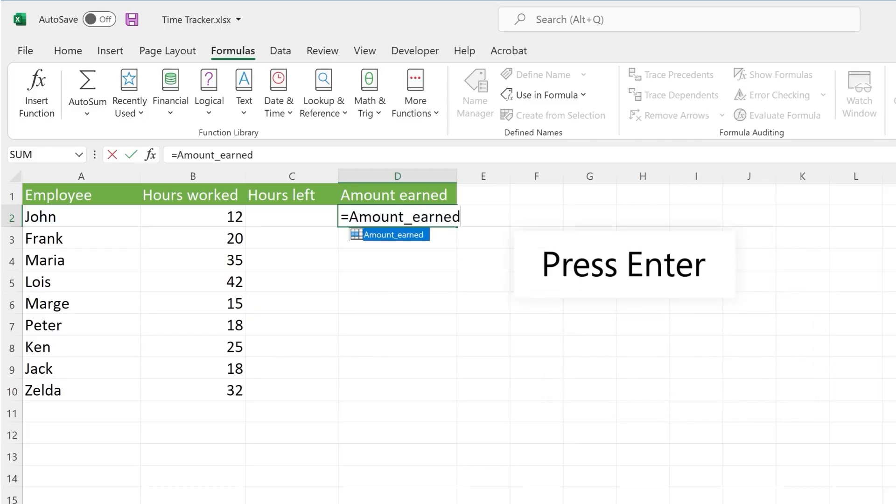
key("Return")
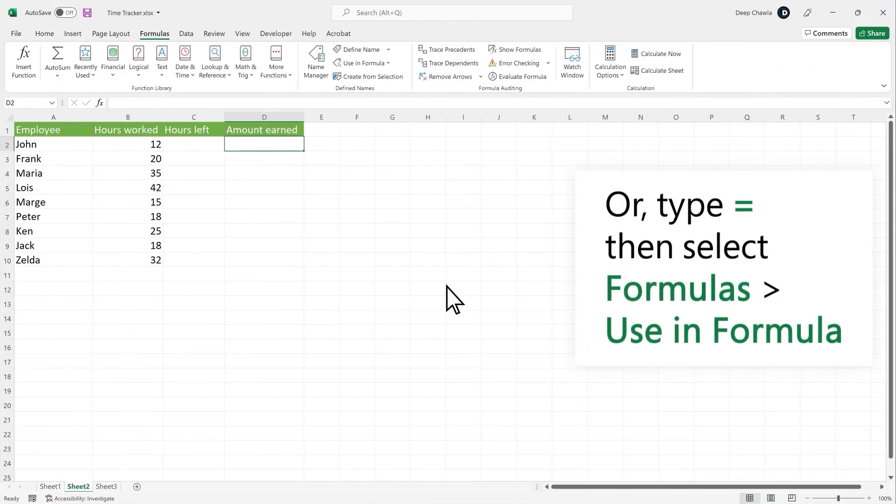
type("=")
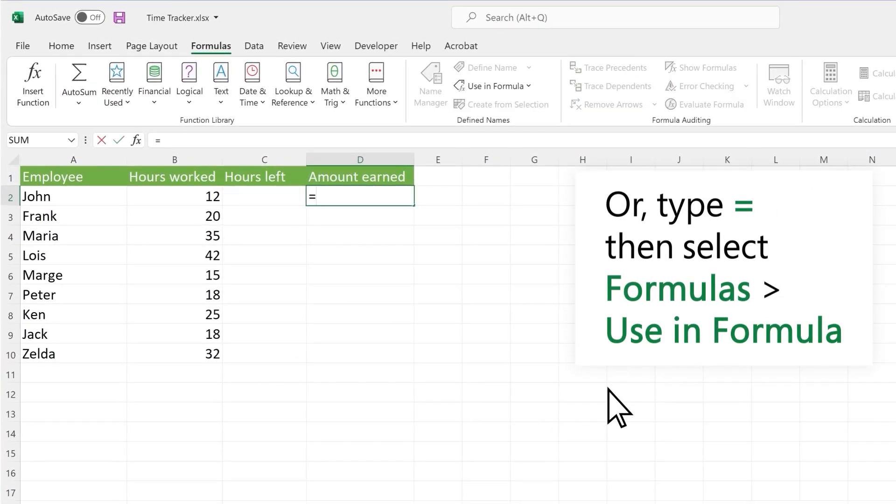
left_click(529, 86)
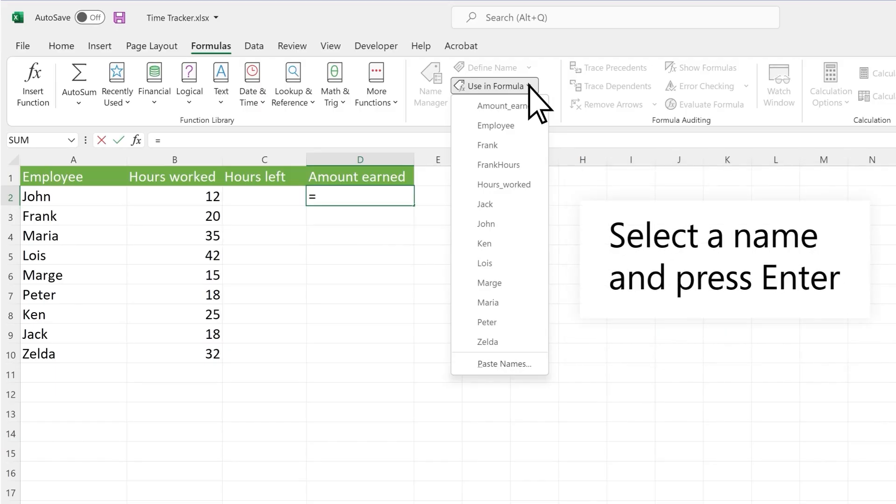
left_click(537, 105)
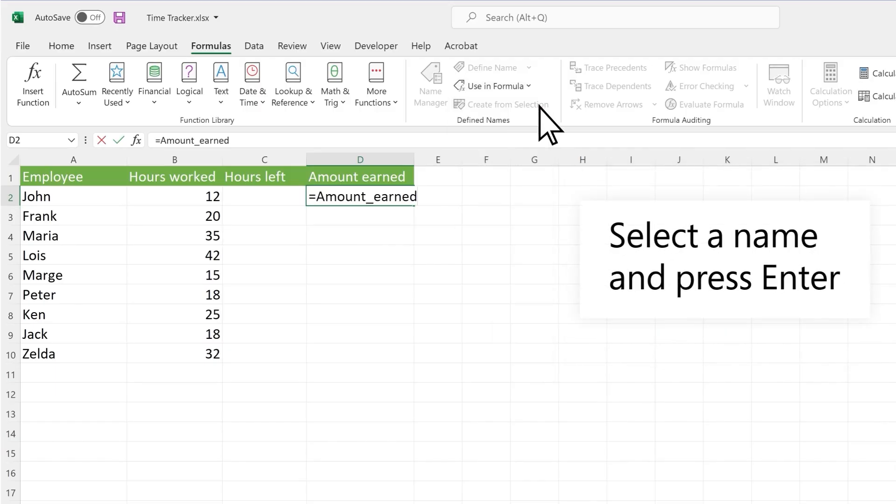
key("Return")
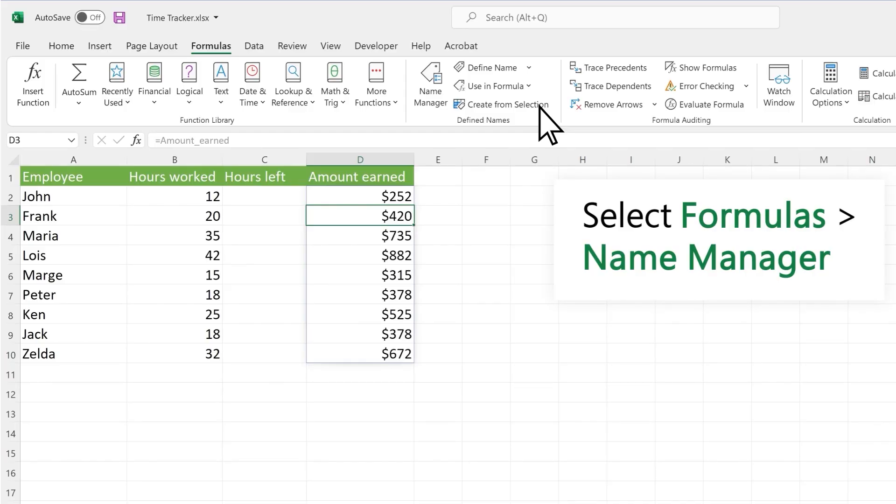
Step: In Name Manager, edit the Amount_earned name to Employee_earnings and close the manager
left_click(432, 103)
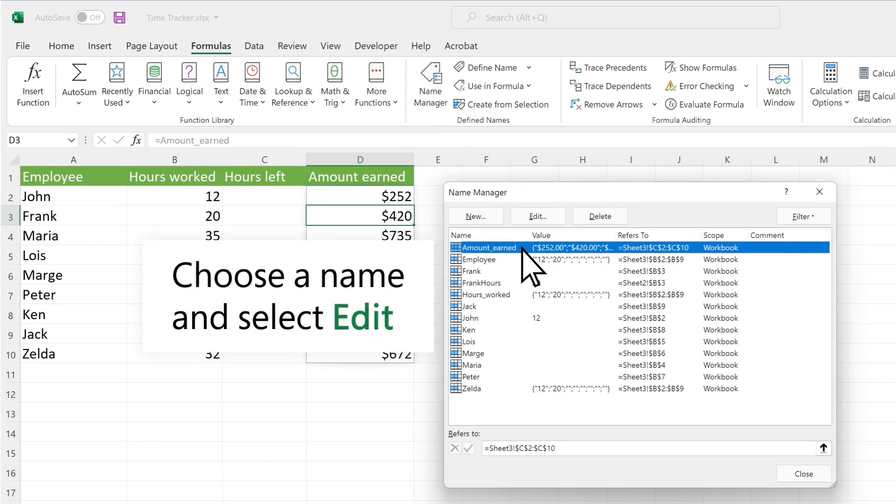
left_click(549, 218)
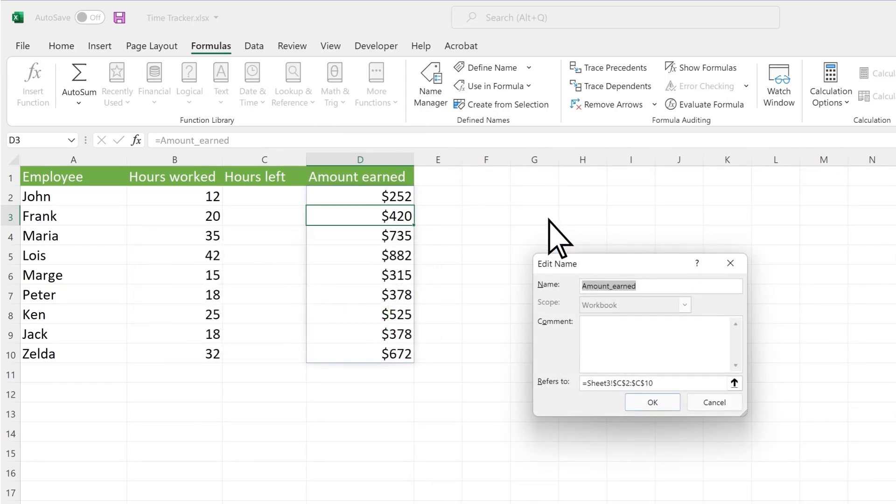
type("Employee_earnin")
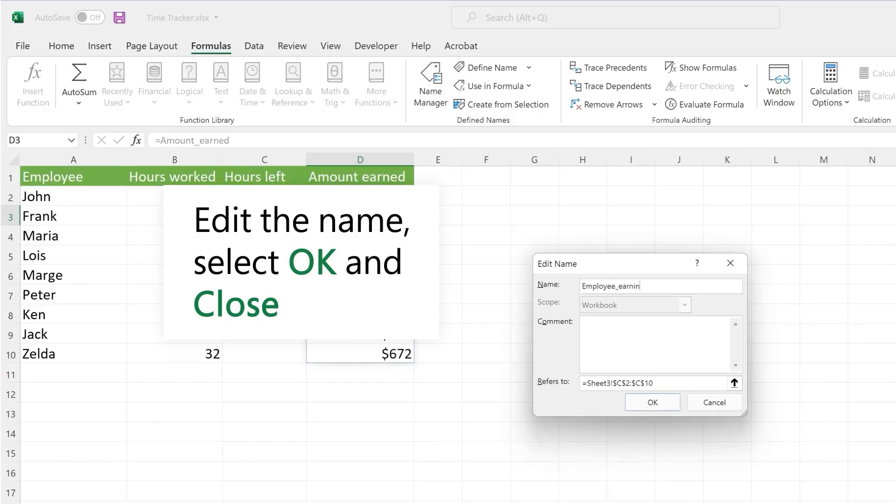
type("gs")
left_click(664, 402)
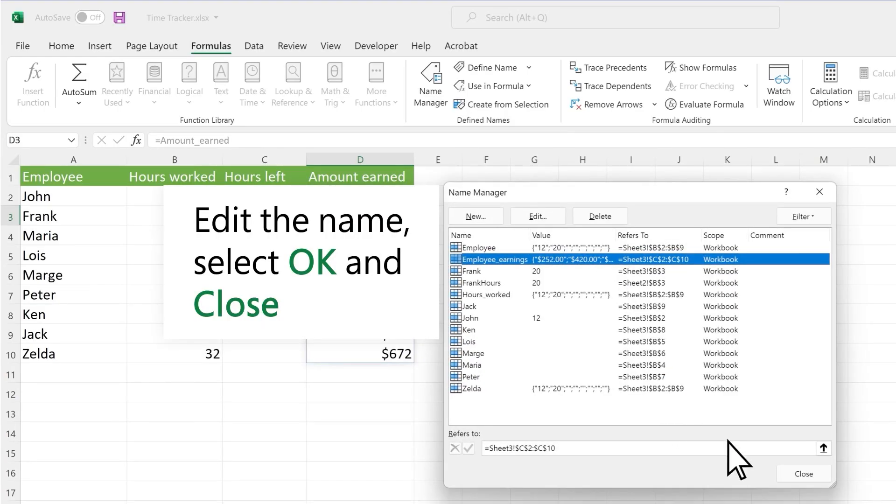
left_click(817, 476)
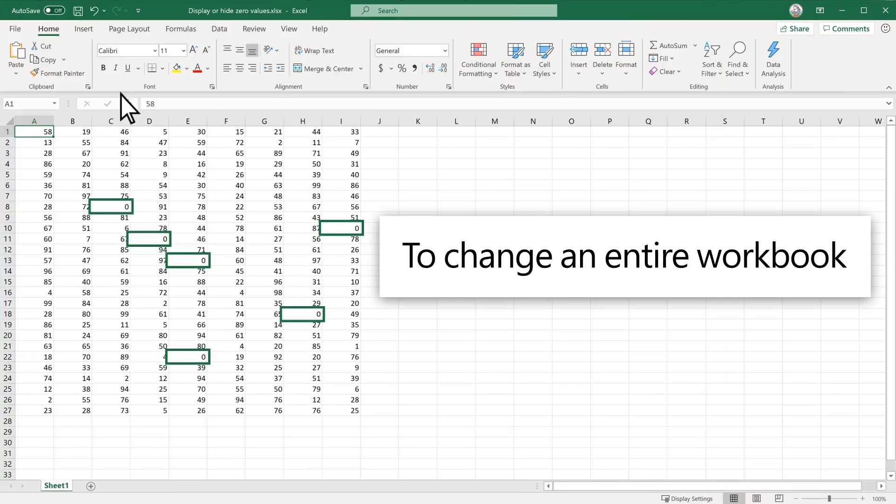
Step: Uncheck 'Show a zero in cells that have zero value' for Sheet1 in Advanced options
left_click(21, 29)
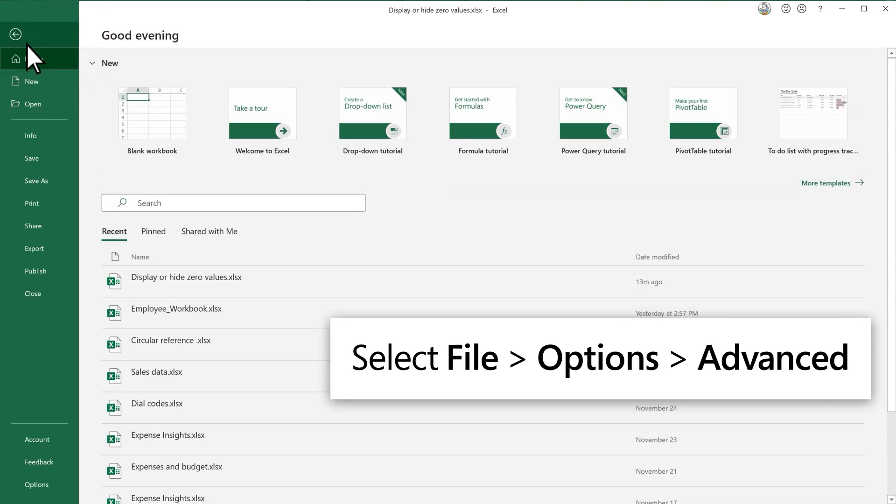
left_click(56, 484)
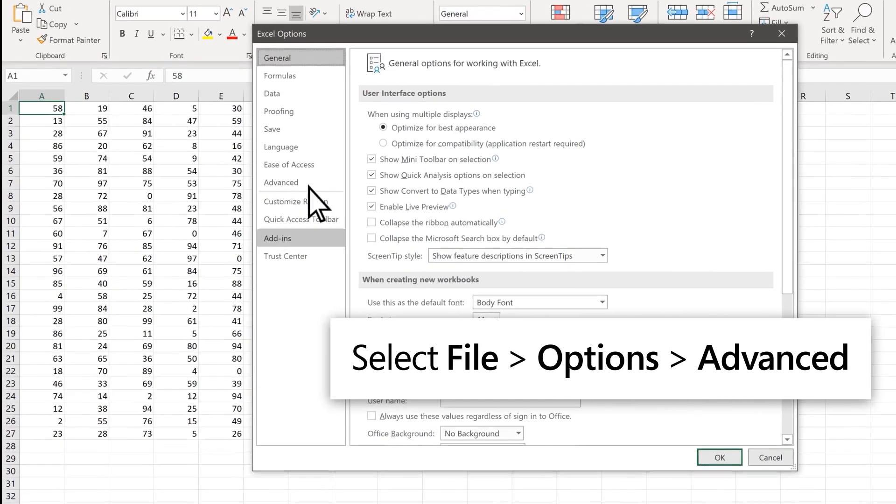
left_click(239, 195)
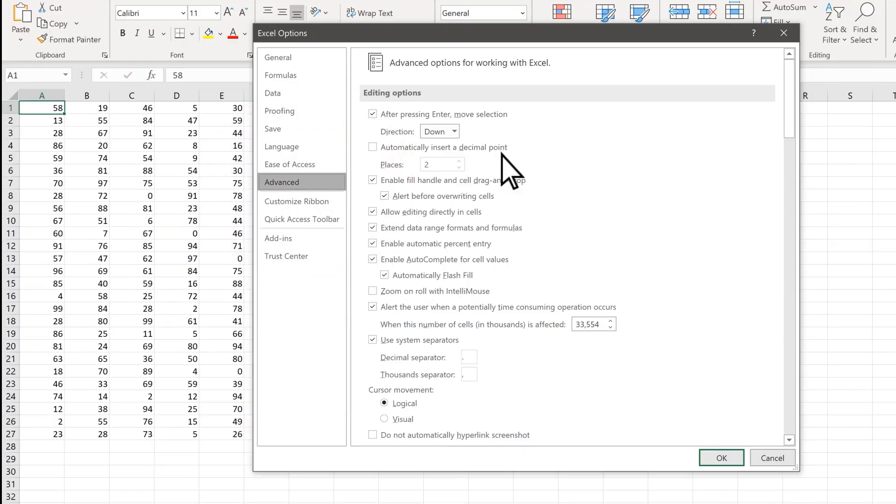
left_click_drag(790, 125, 794, 329)
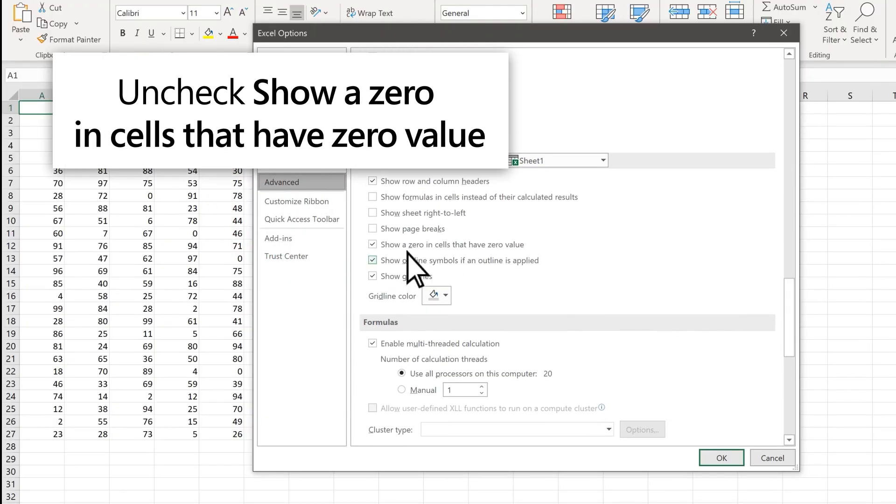
left_click(373, 244)
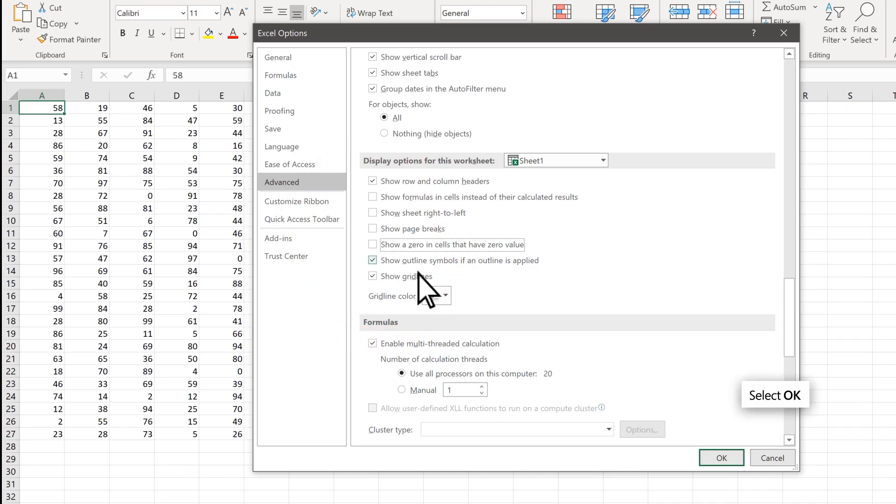
left_click(722, 459)
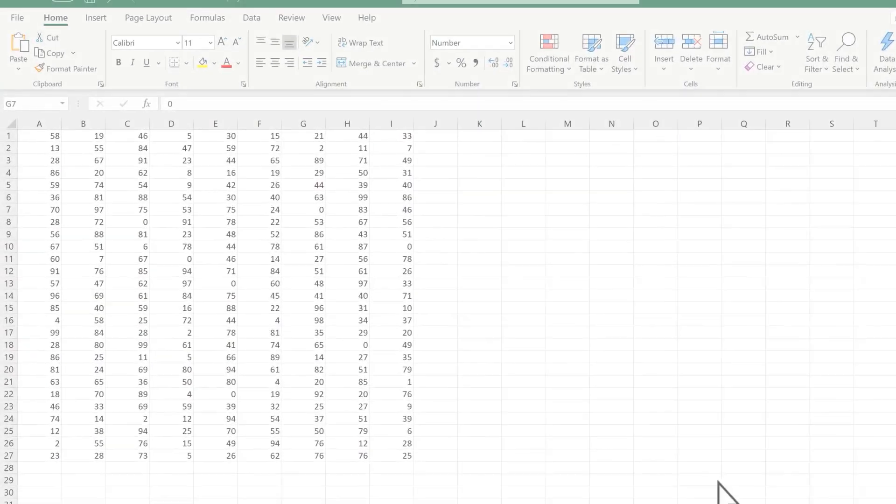
left_click(311, 210)
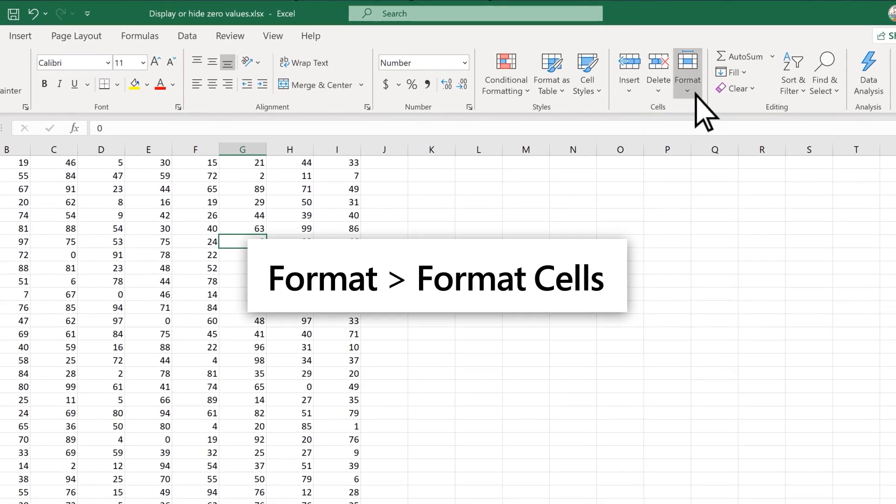
Step: In Format Cells > Number > Custom, apply the 0;-0;;@ code to G7
left_click(696, 93)
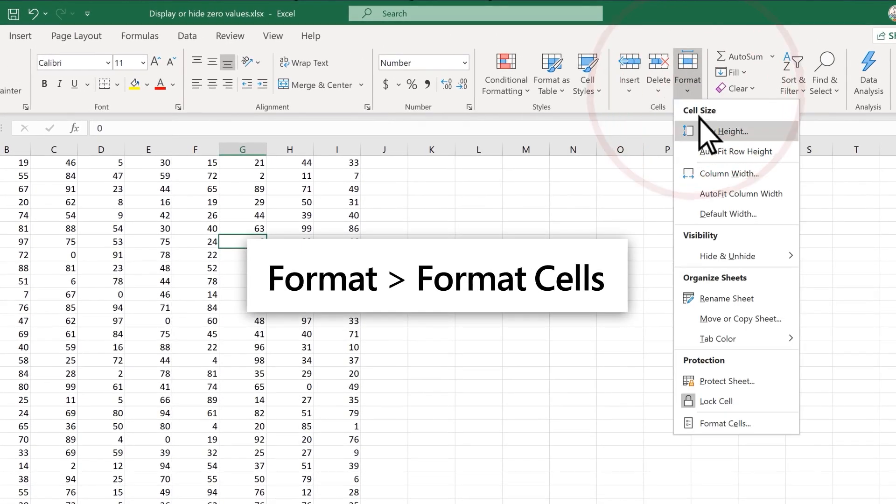
left_click(726, 423)
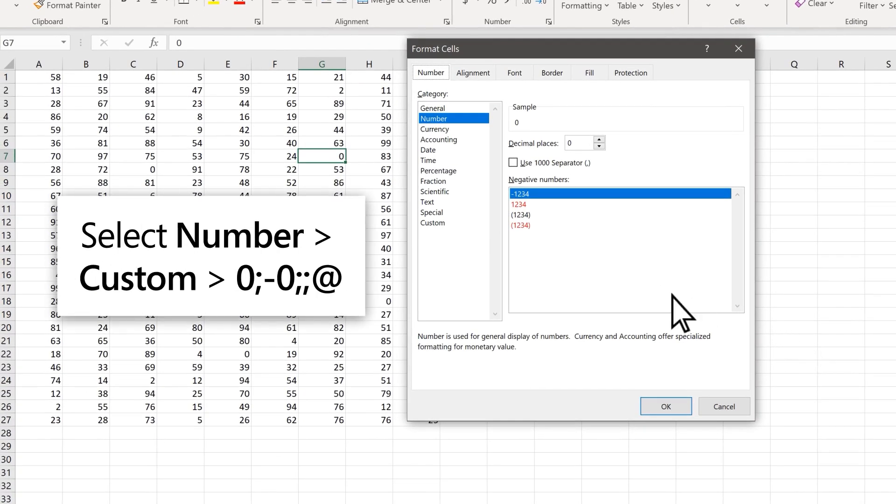
left_click(460, 223)
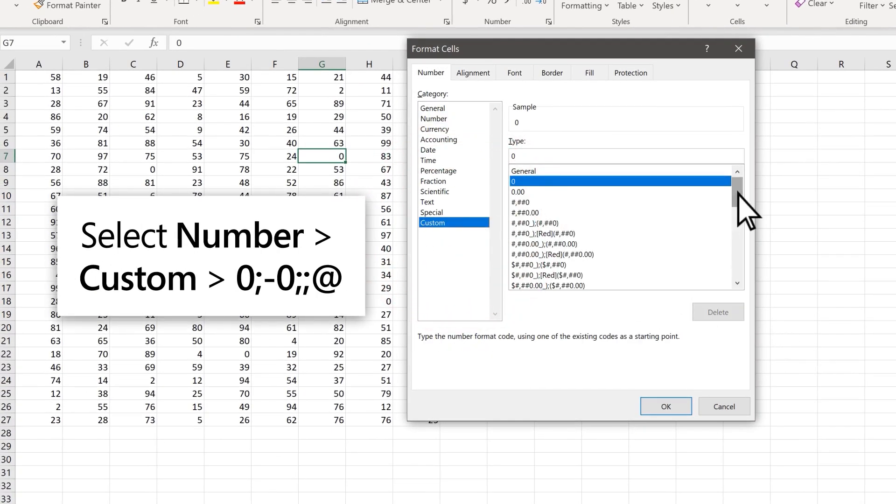
left_click_drag(737, 189, 738, 273)
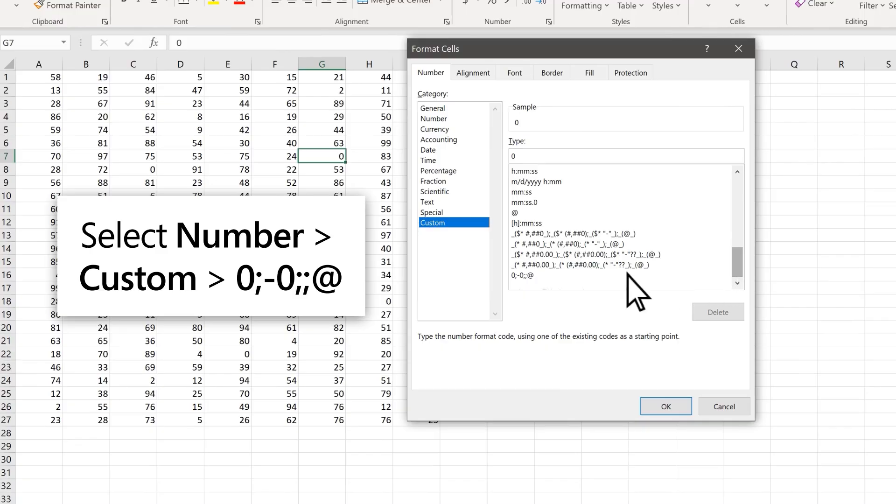
left_click(584, 276)
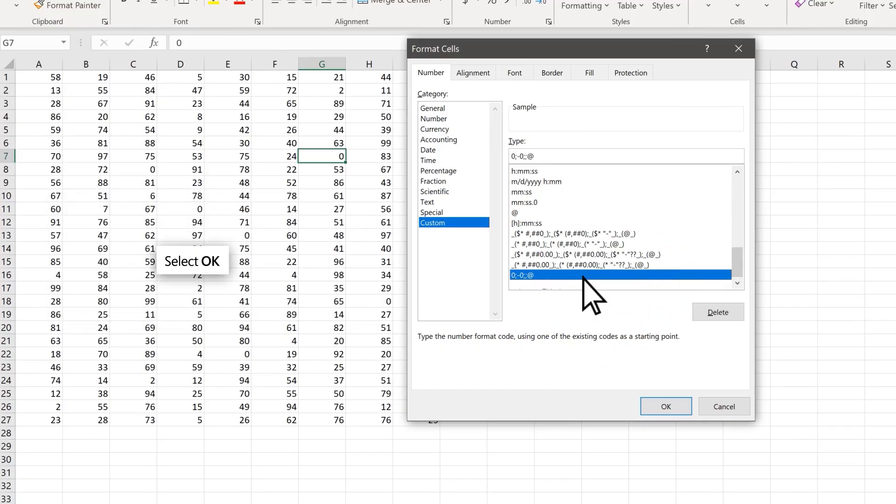
left_click(670, 406)
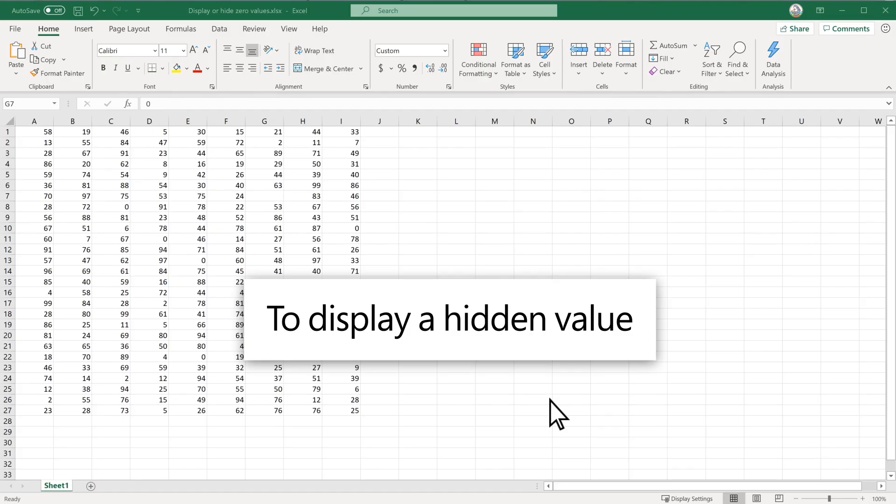
Step: Switch cell G7 to the General number format so its 0 is visible again
left_click(277, 198)
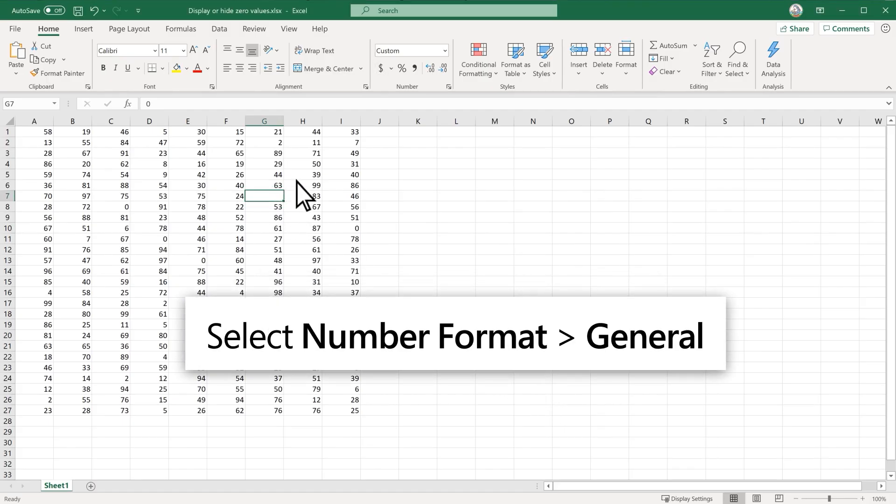
left_click(445, 50)
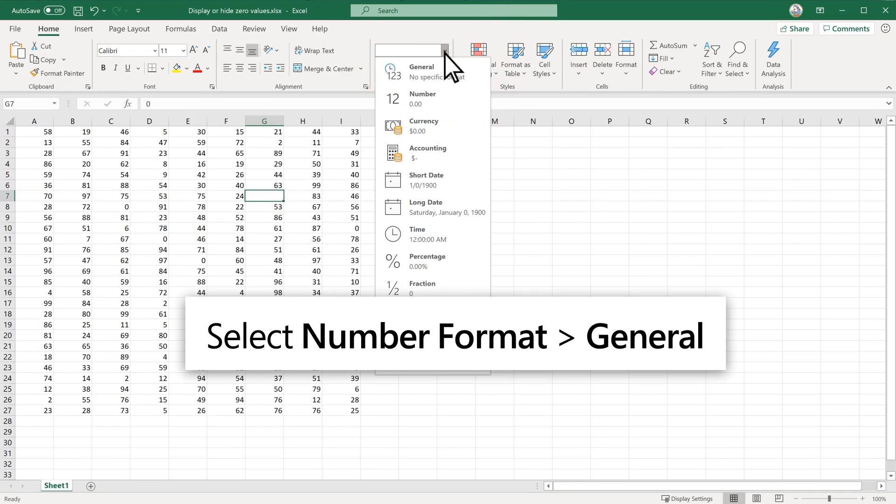
left_click(449, 74)
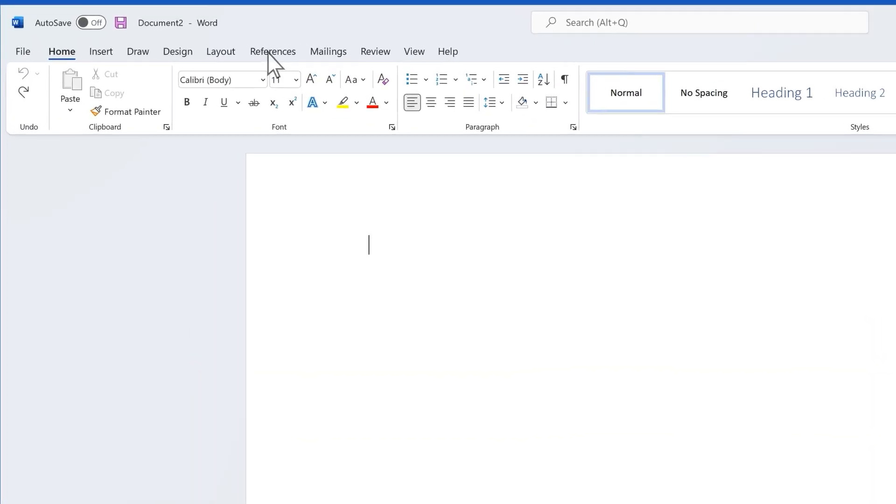
Step: Insert the built-in Binomial Theorem equation into the document
left_click(101, 56)
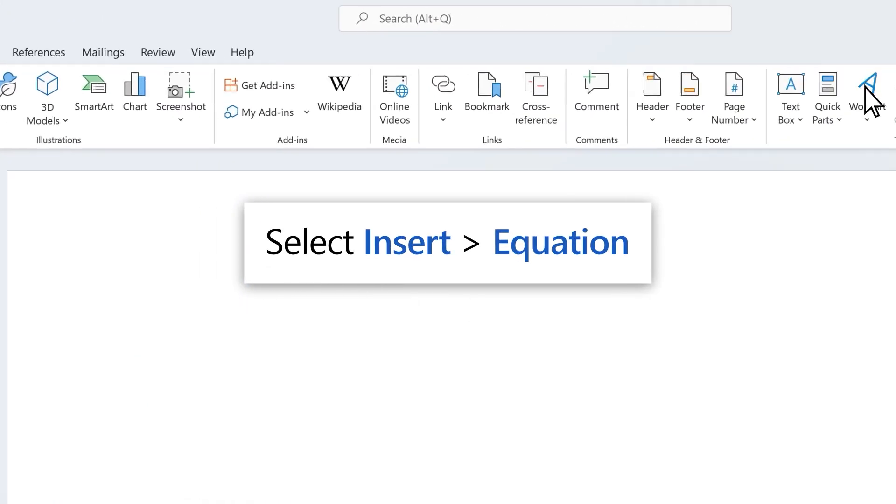
left_click(656, 102)
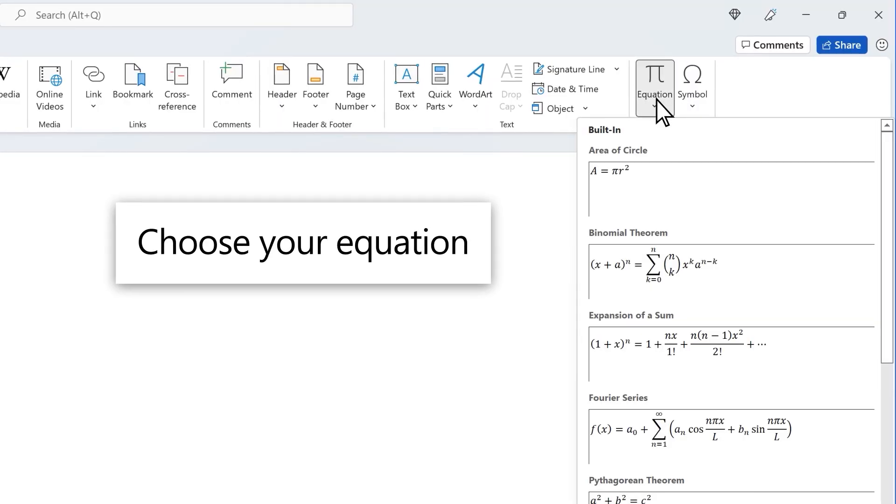
left_click(656, 267)
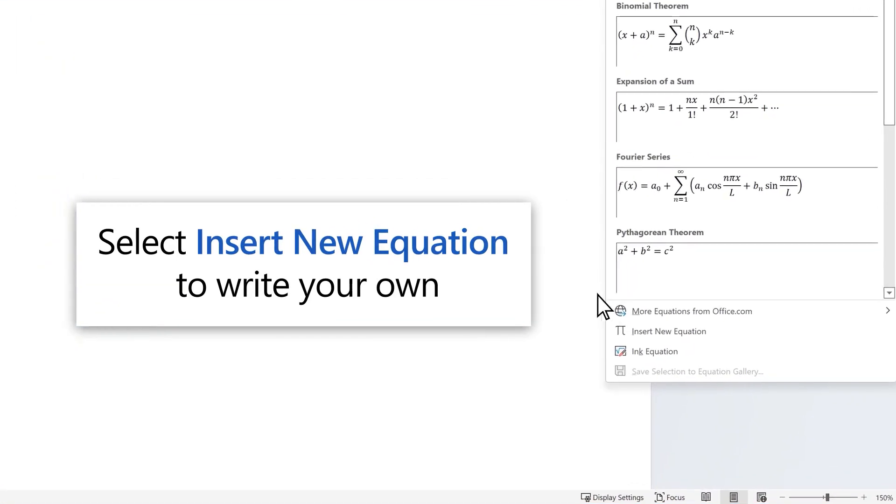
Step: Add a new equation reading y = ax + b, and change the binomial's a term to b
left_click(611, 323)
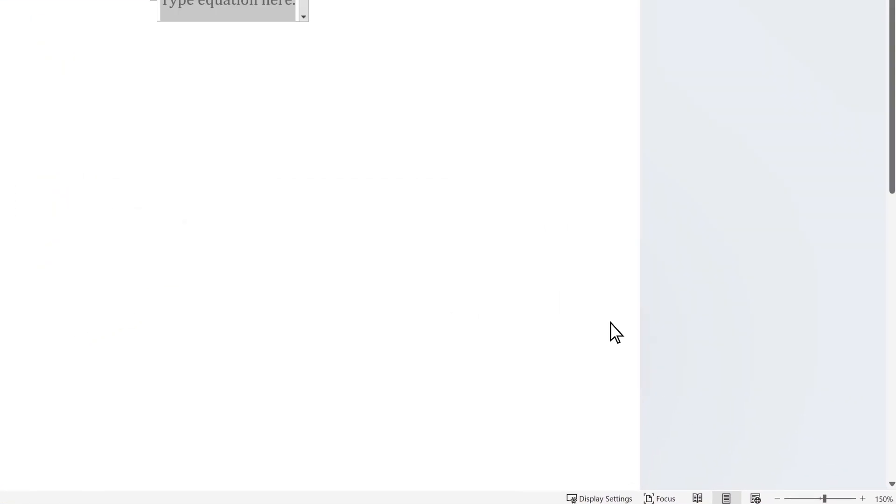
type("y ")
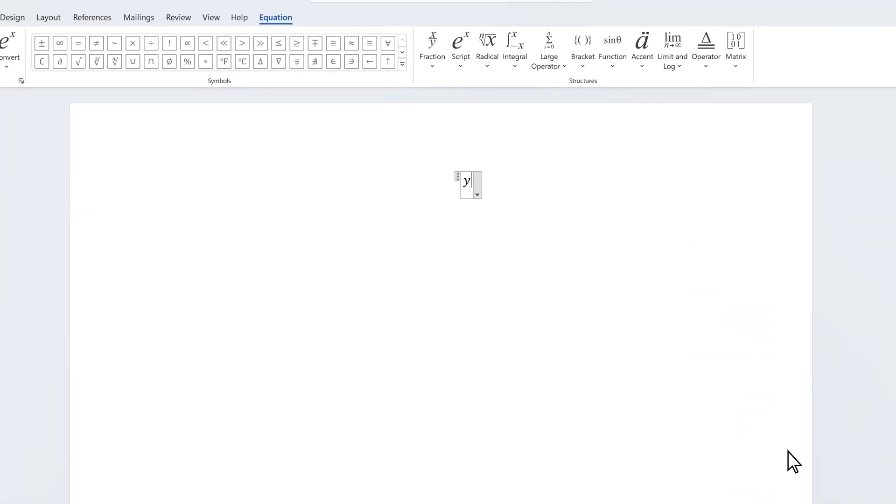
type("= ax + b")
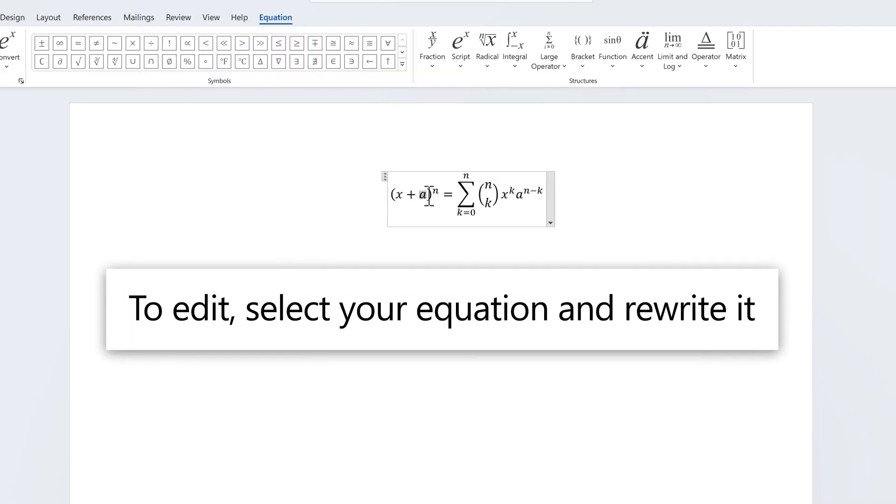
type("b")
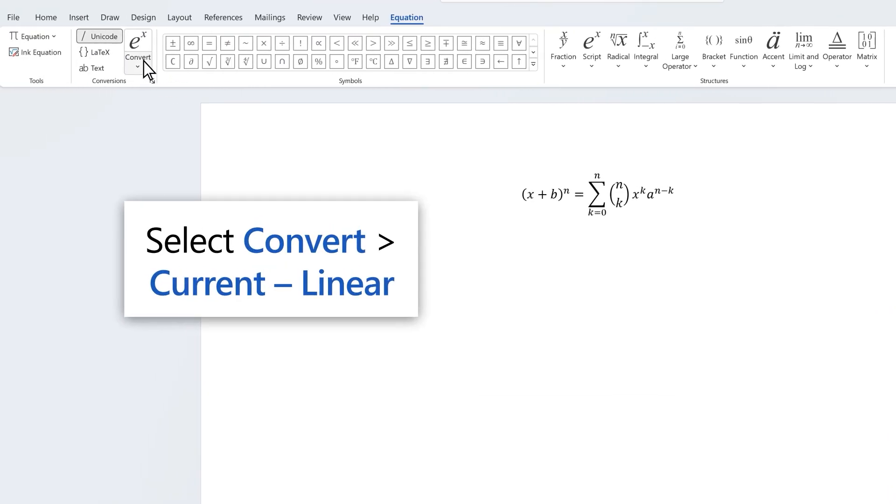
Step: Convert the current equation to Linear form, then reopen the Convert options
left_click(117, 61)
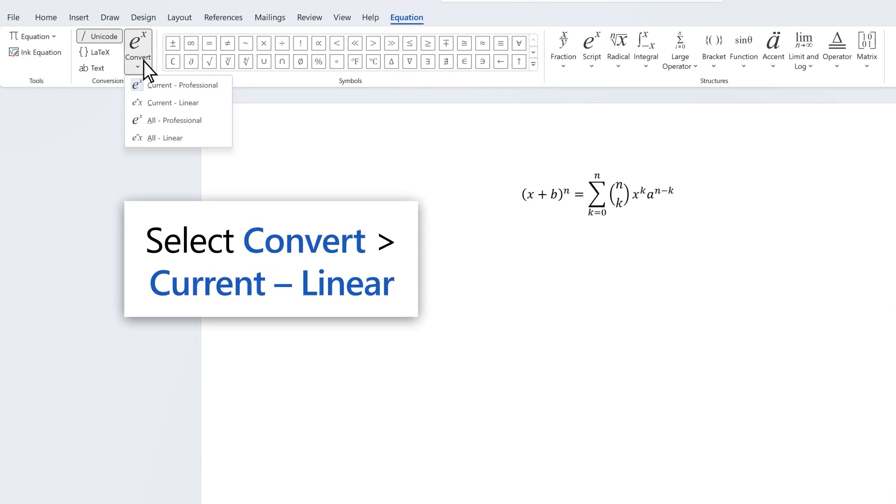
left_click(144, 104)
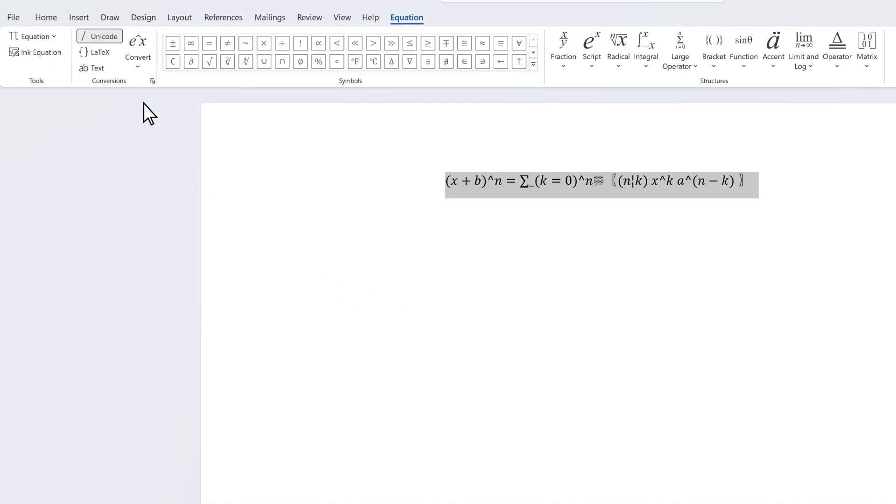
left_click(140, 64)
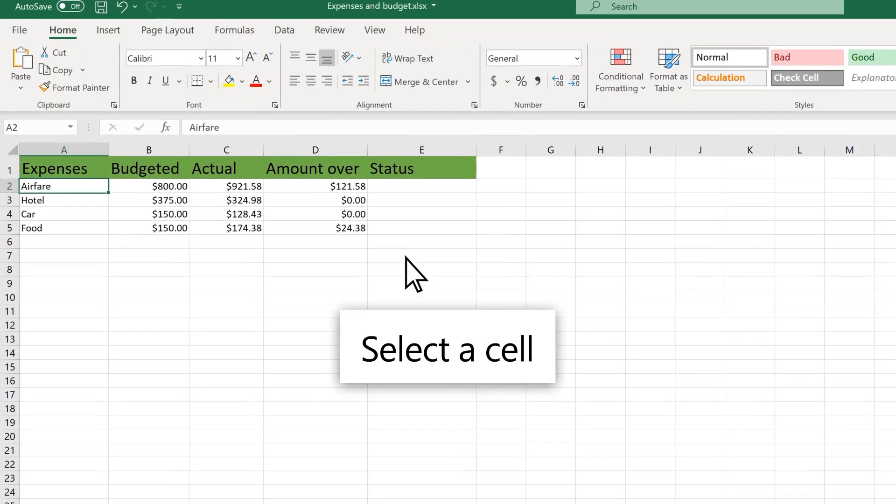
Step: Enter =IF(C2>=B2, "over budget", "under budget") in E2 and fill it down to E5
left_click(408, 189)
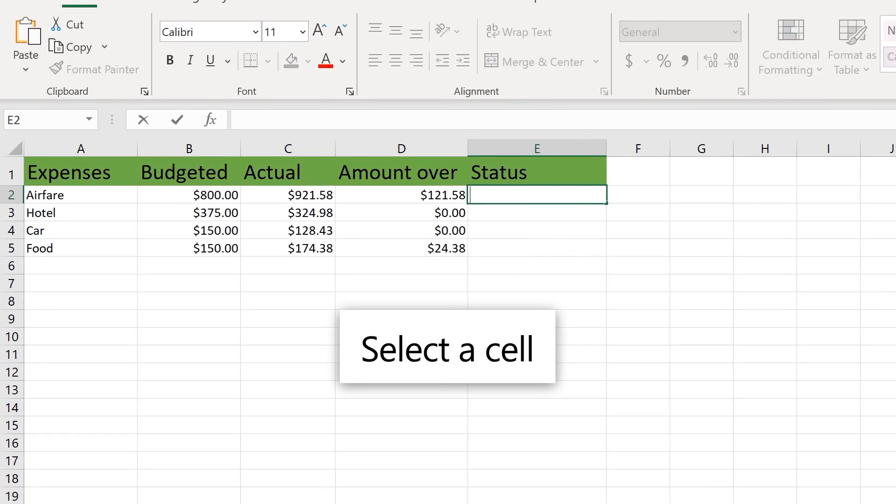
type("=")
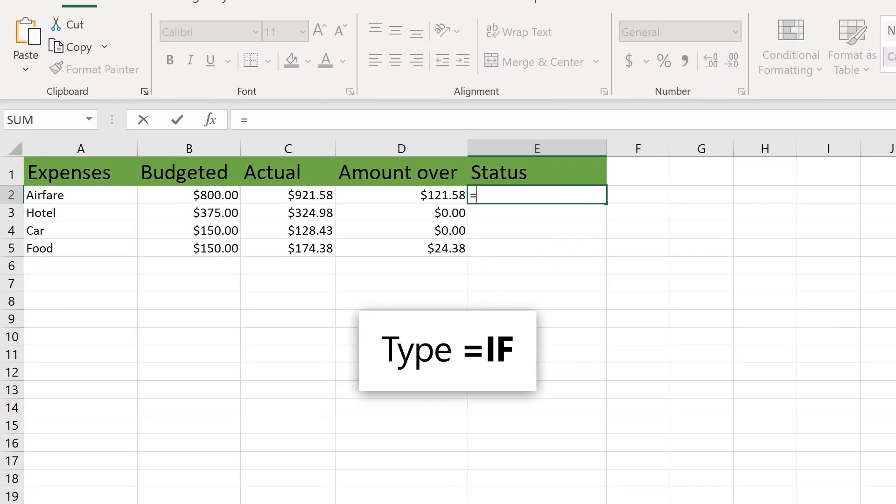
type("IF(C")
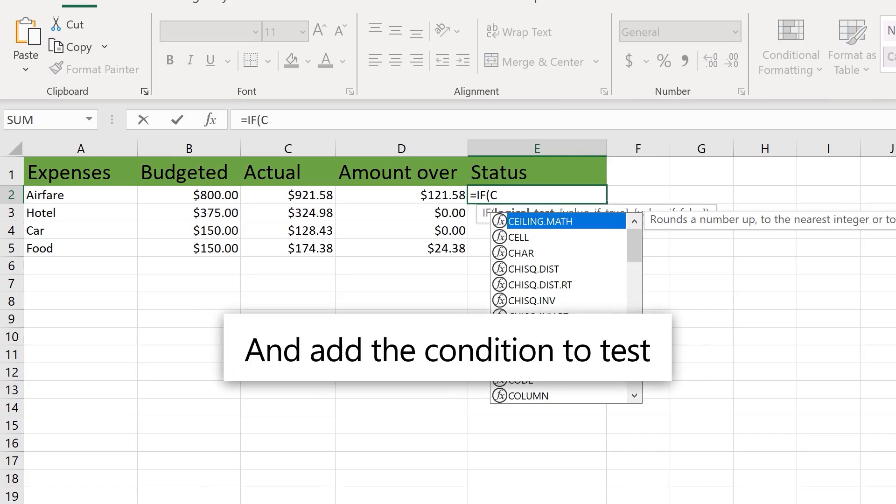
type("2>=B2")
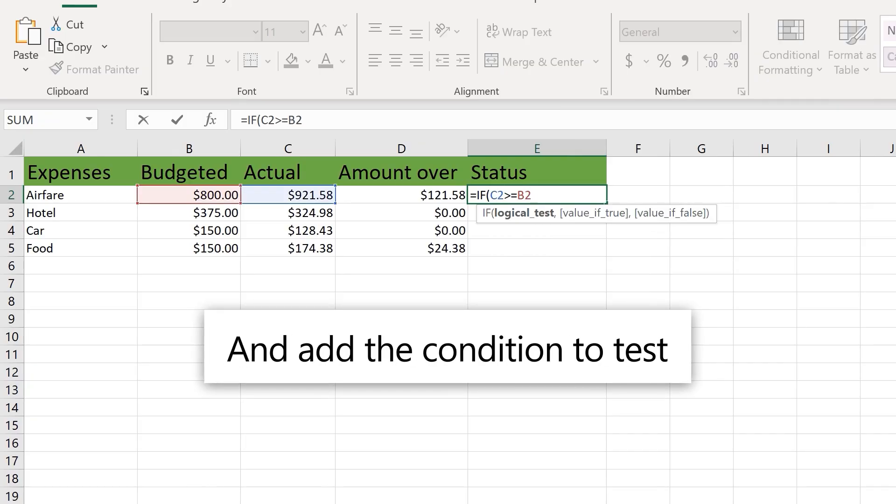
type(",")
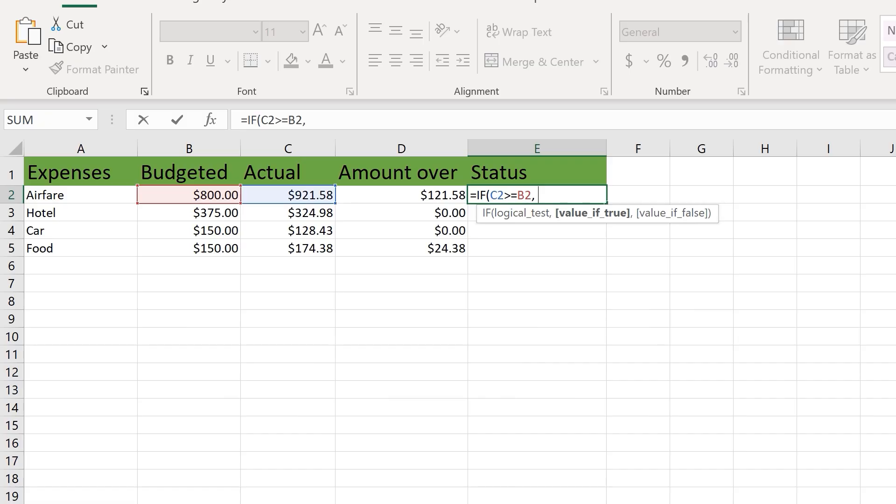
type(" \"over b")
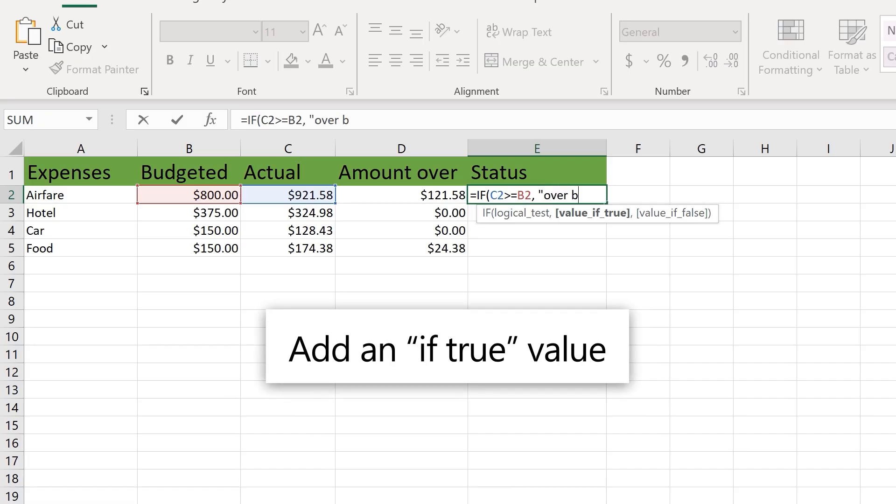
type("udget\", \"under bu")
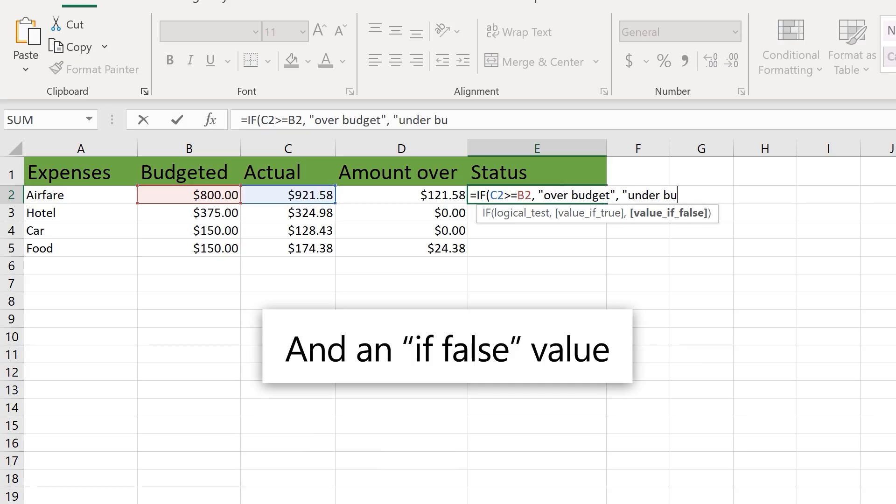
type("dget\")")
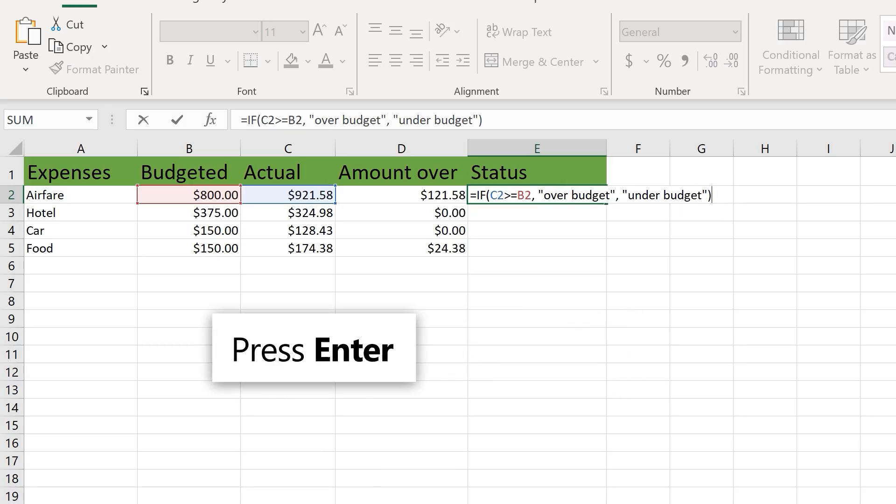
key("Return")
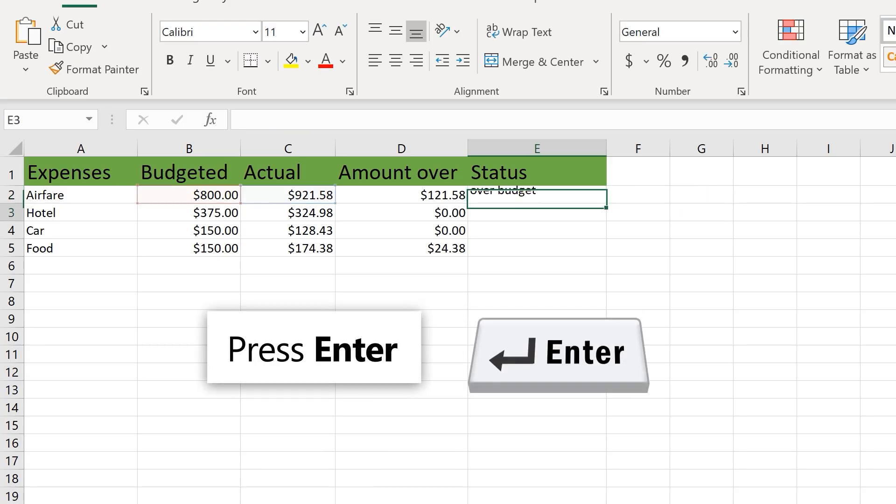
left_click(574, 196)
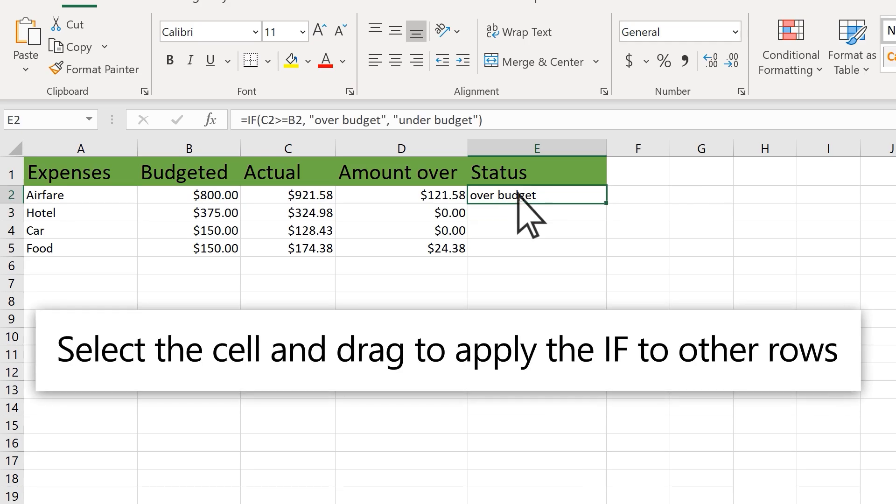
left_click_drag(605, 204, 606, 257)
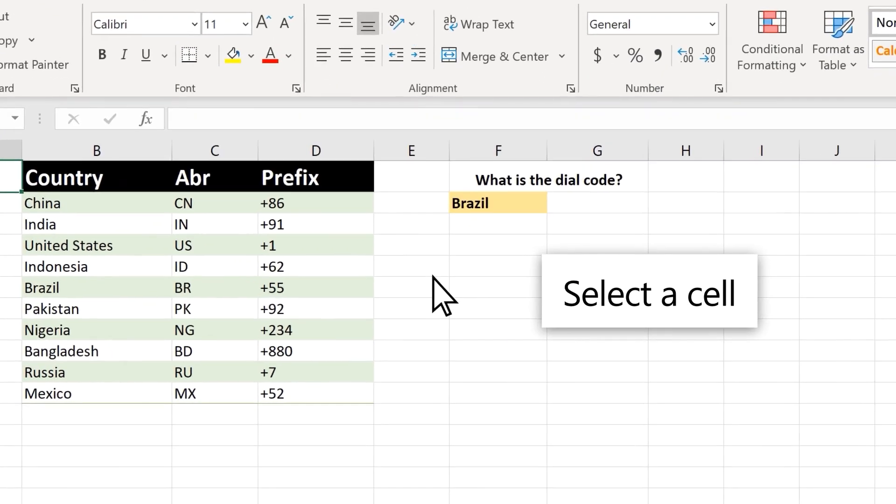
Step: Enter =XLOOKUP(F2, B2:B11, D2:D11) in G2 to return Brazil's dial code +55
left_click(590, 203)
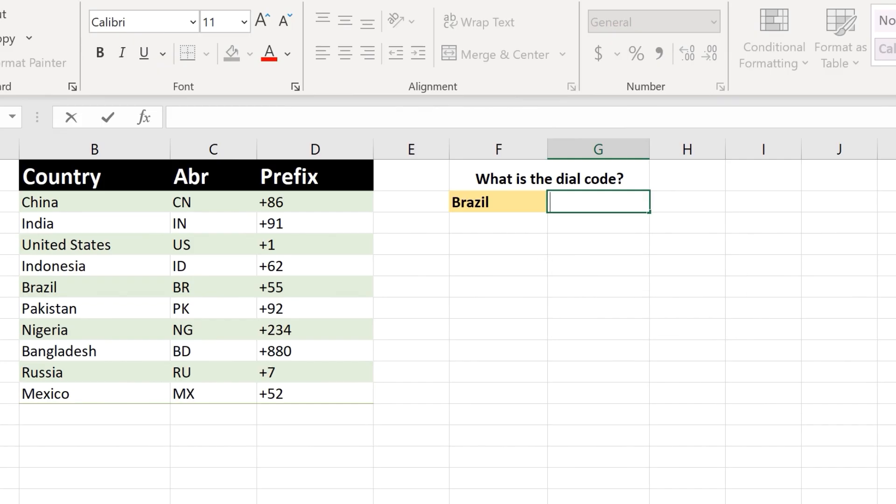
type("=XLOOKU")
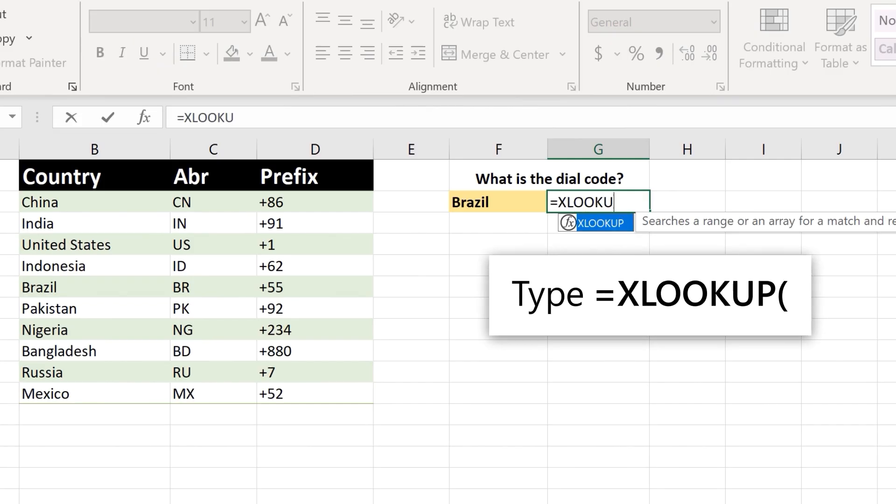
type("P(")
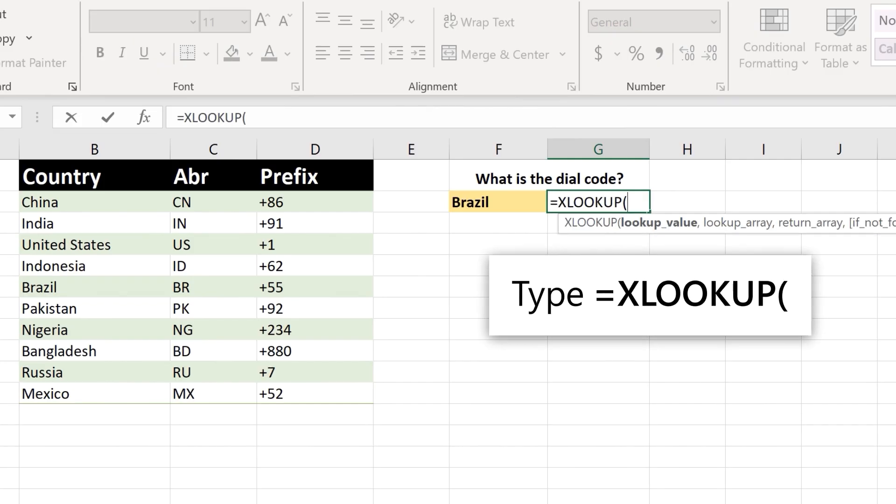
left_click(528, 200)
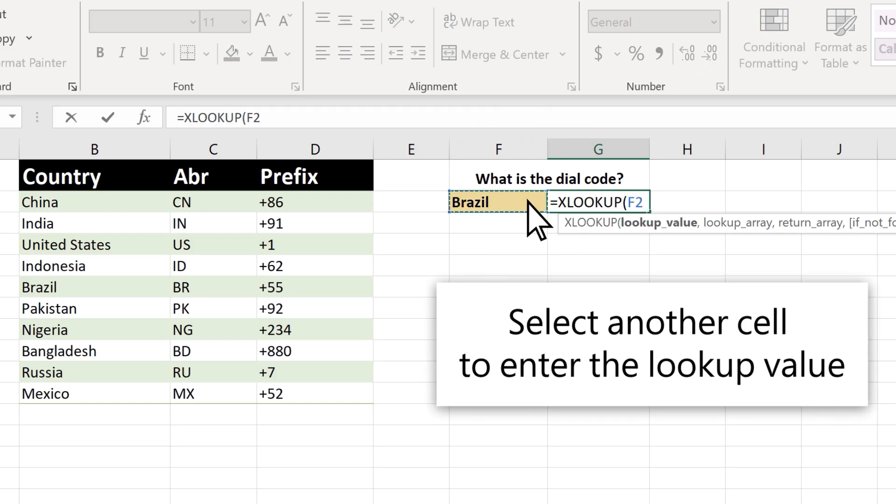
type(",")
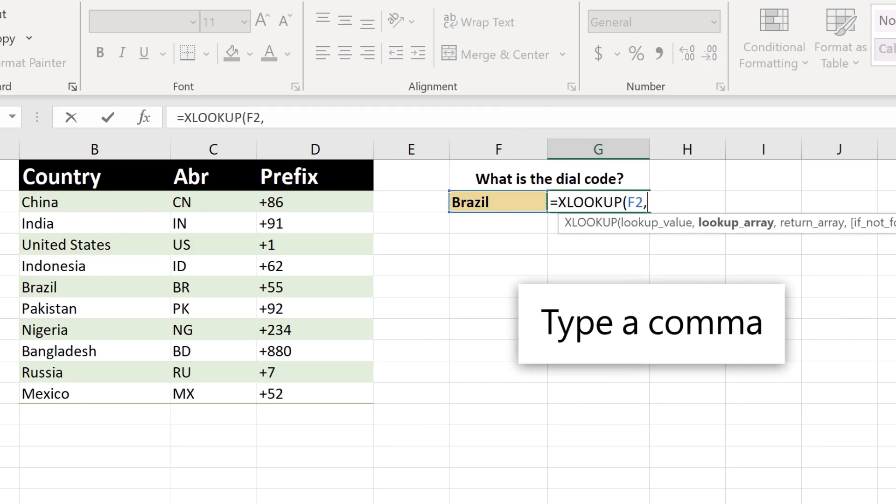
left_click(161, 205)
left_click_drag(155, 223, 155, 392)
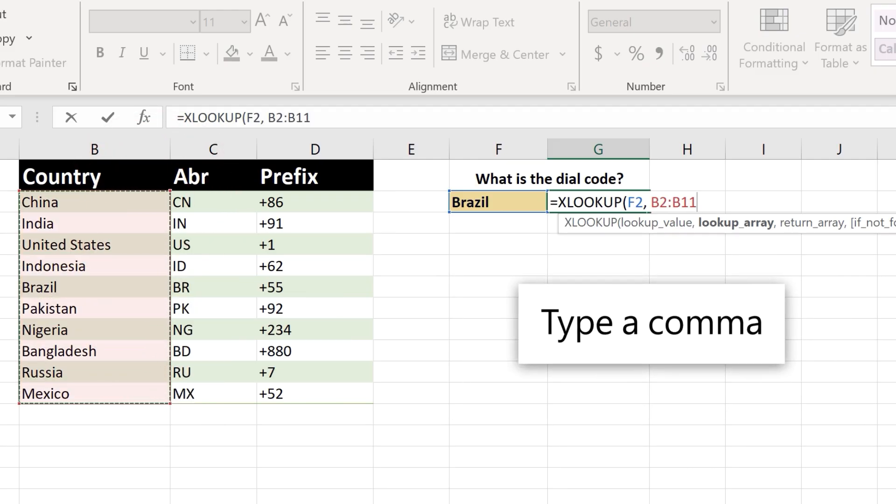
type(",")
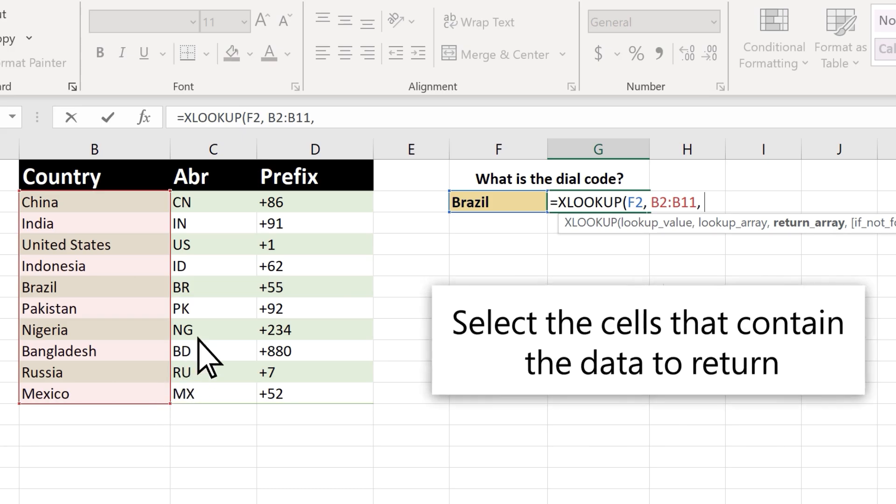
left_click_drag(314, 200, 323, 390)
type(")")
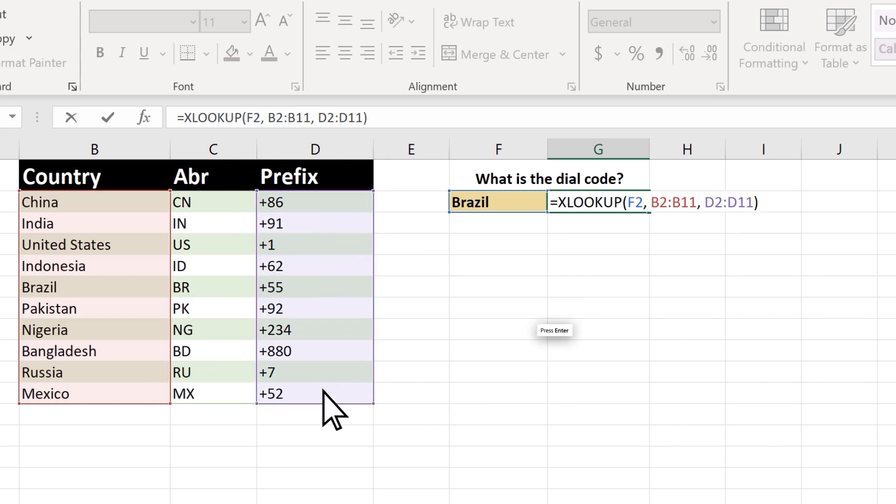
key("Return")
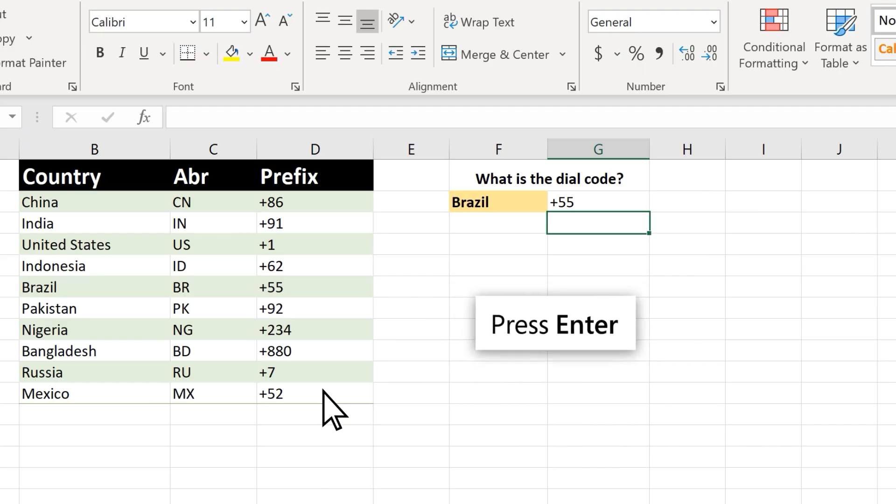
key("Up")
key("Left")
Step: Replace Brazil with China in F2 so the lookup returns +86
double_click(507, 201)
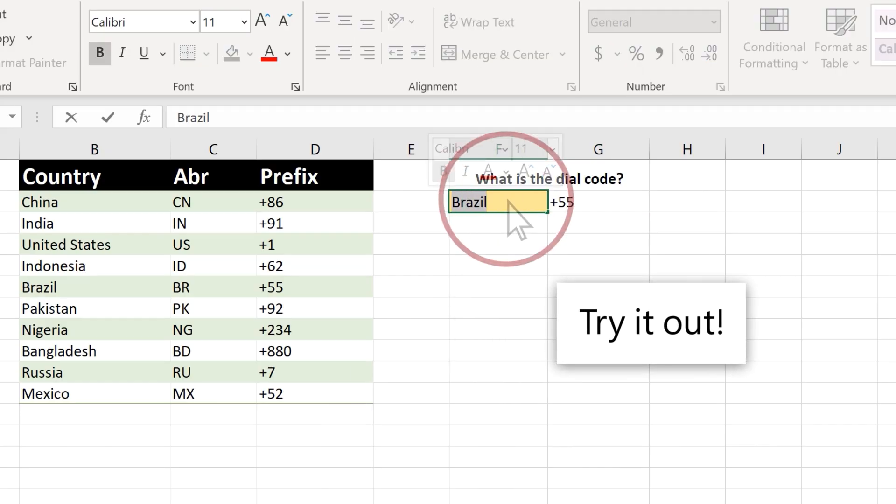
type("China")
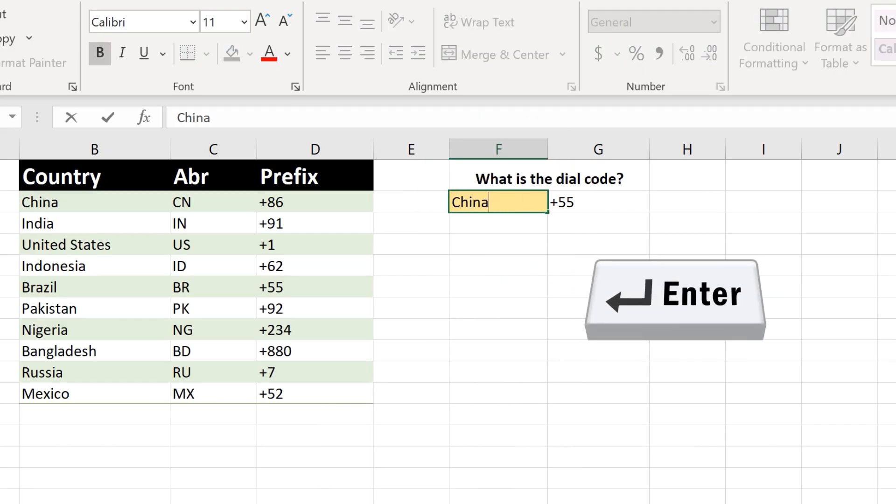
key("Return")
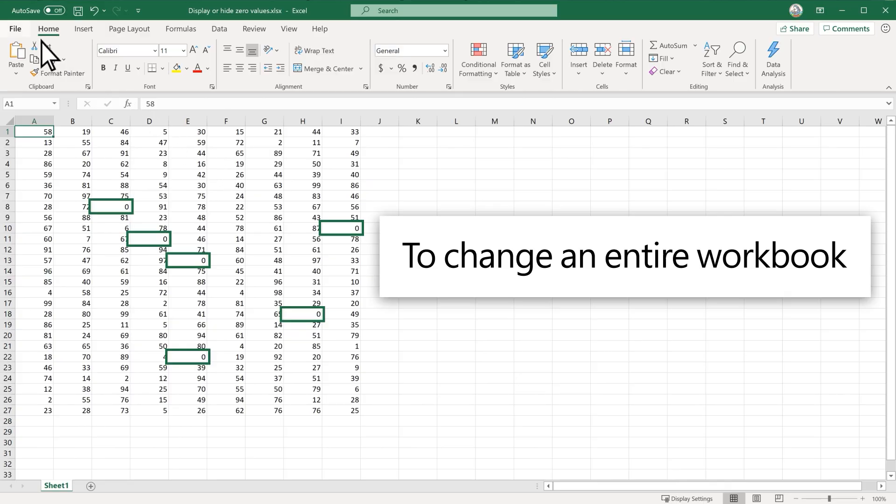
Step: Uncheck 'Show a zero in cells that have zero value' in Excel's Advanced options
left_click(21, 31)
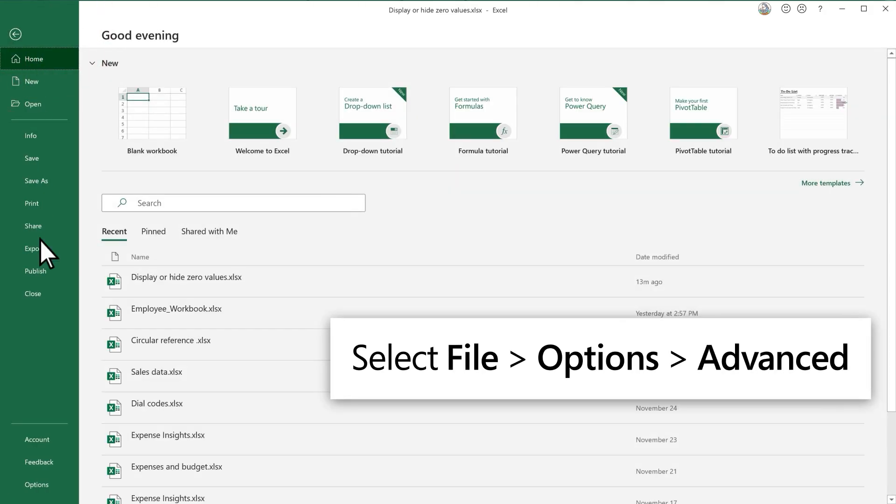
left_click(58, 486)
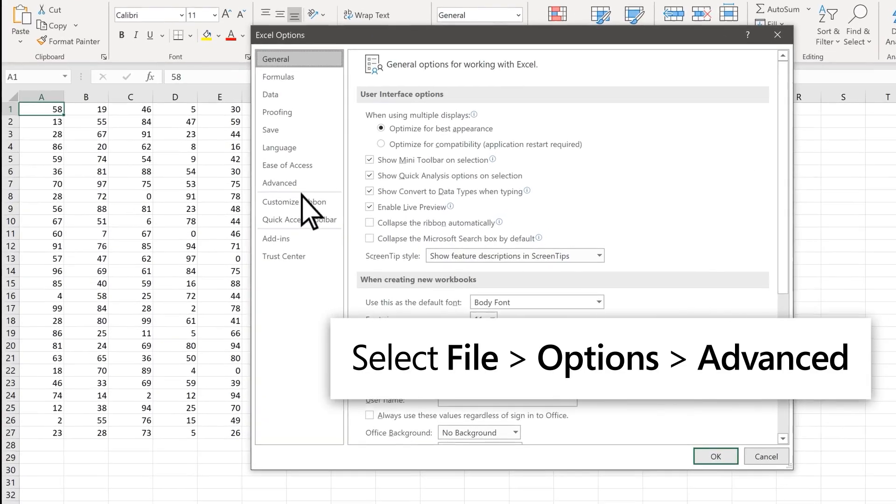
left_click(268, 197)
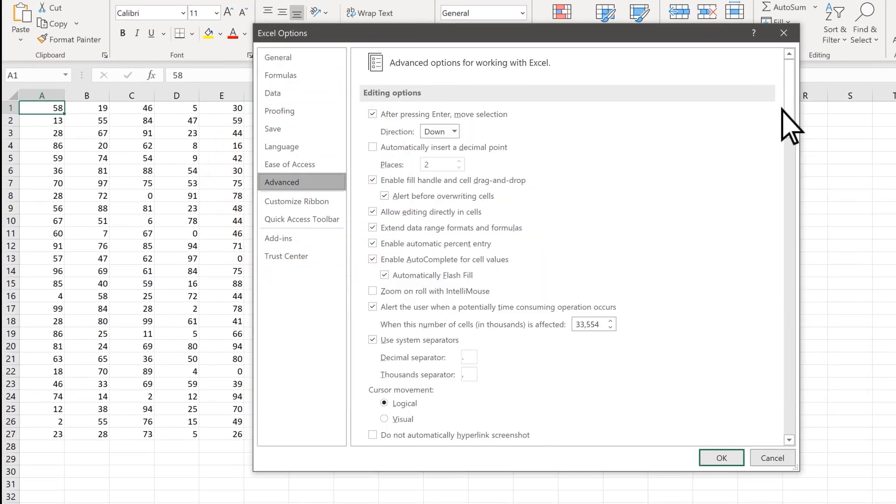
left_click_drag(790, 112, 792, 322)
left_click(373, 245)
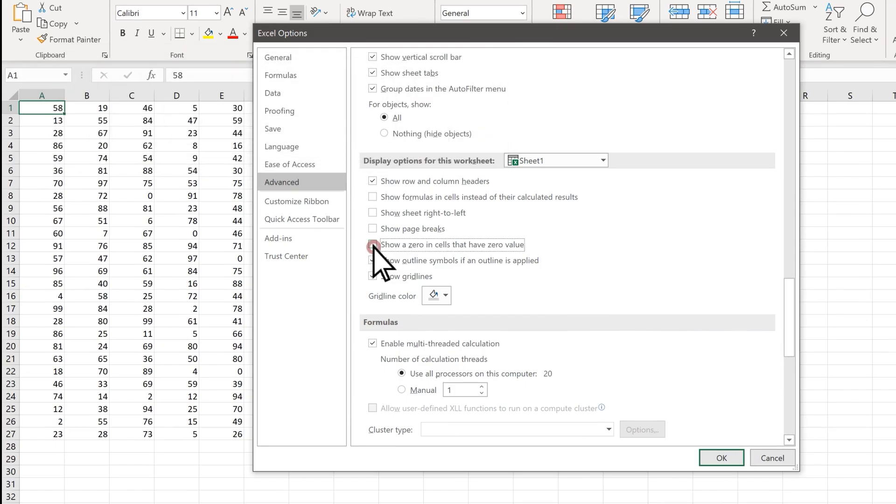
left_click(723, 459)
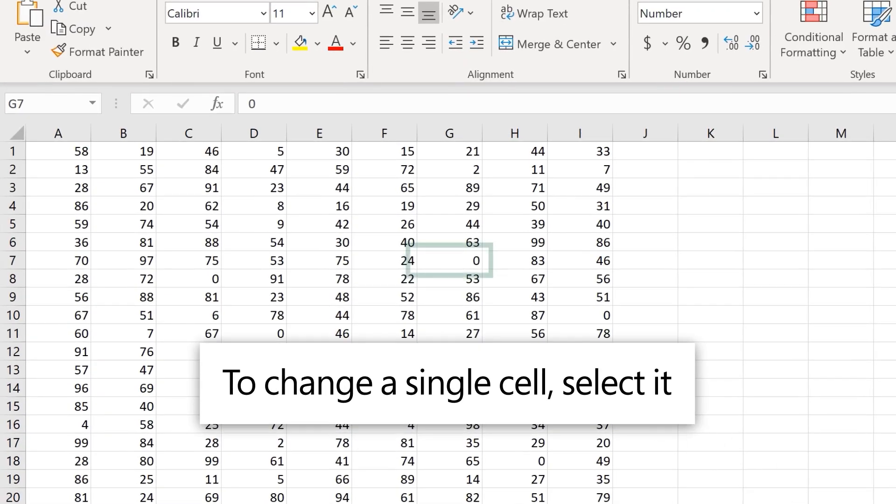
Step: Apply the custom number format 0;-0;;@ to cell G7 through Format Cells
left_click(461, 260)
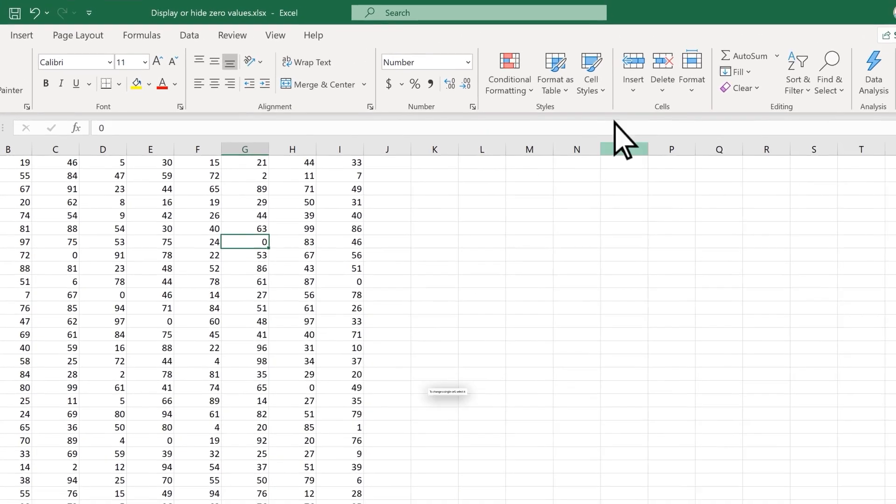
left_click(688, 84)
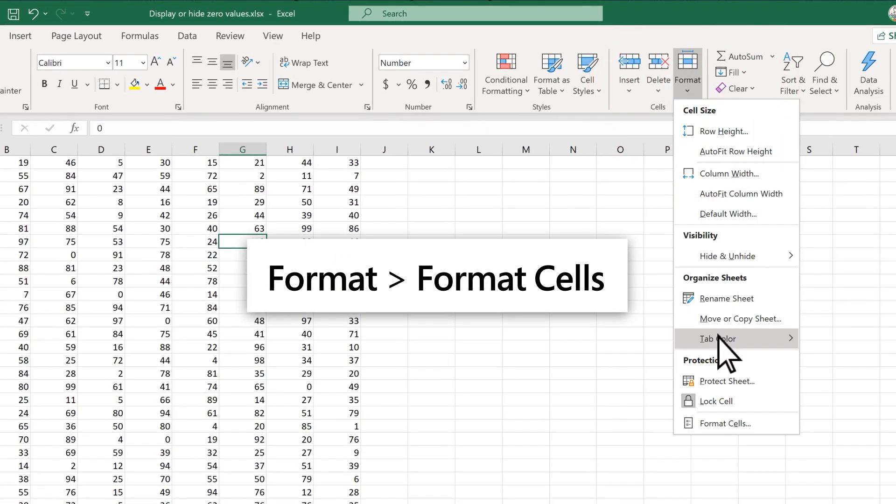
left_click(727, 423)
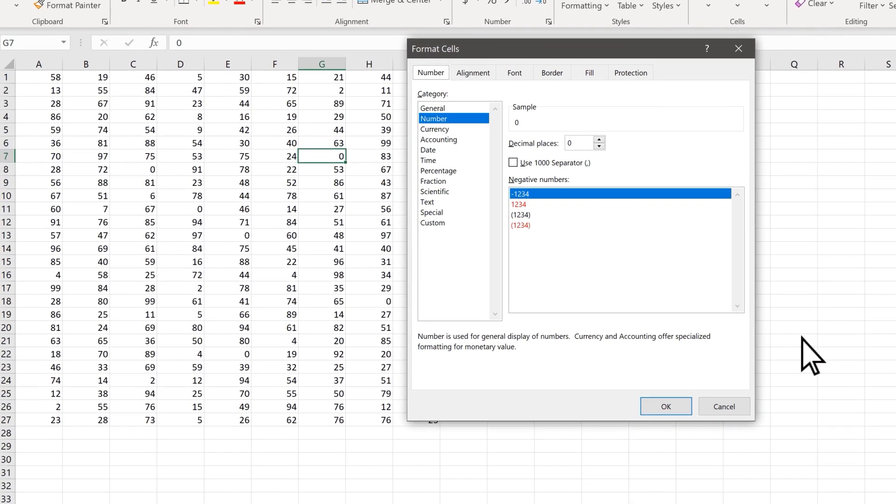
left_click(459, 223)
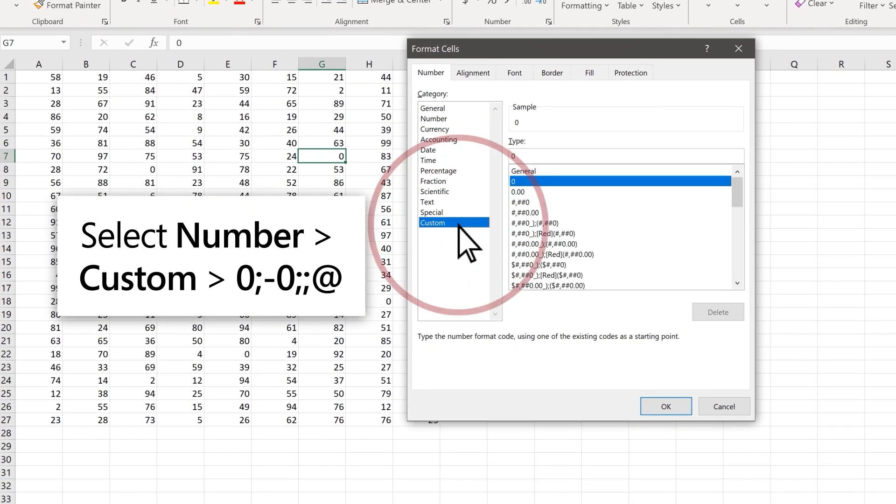
left_click_drag(737, 196, 737, 269)
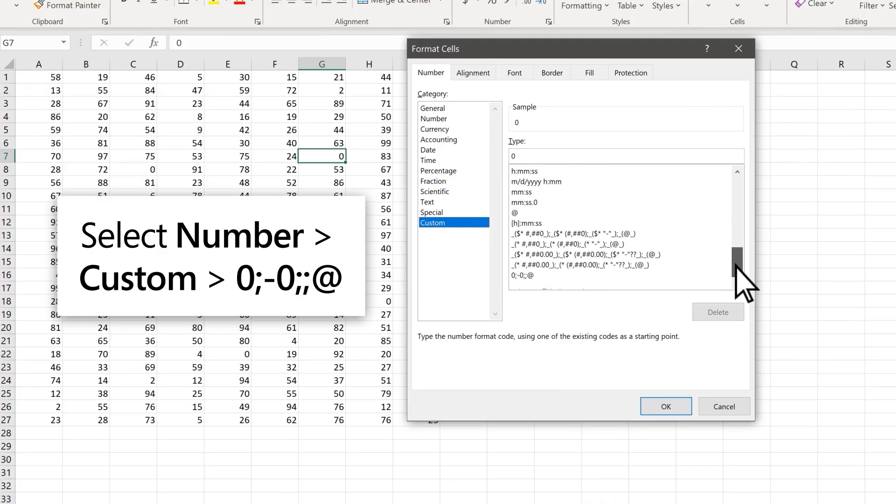
left_click(583, 275)
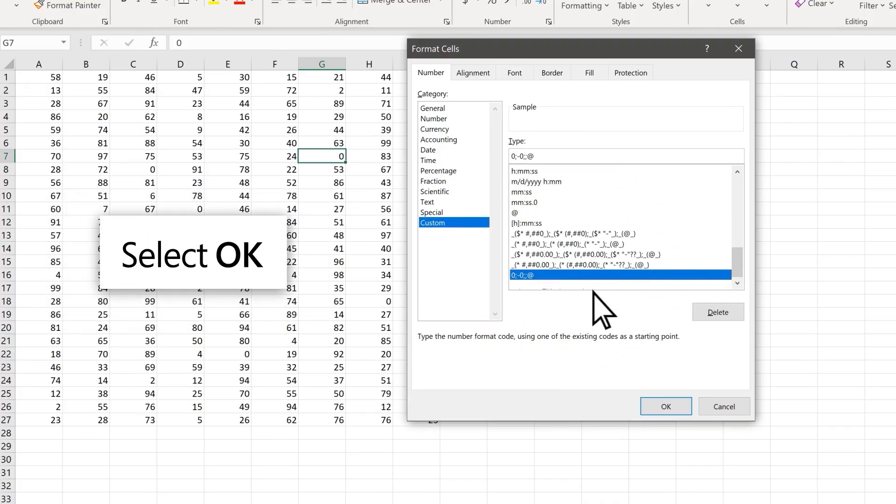
left_click(666, 407)
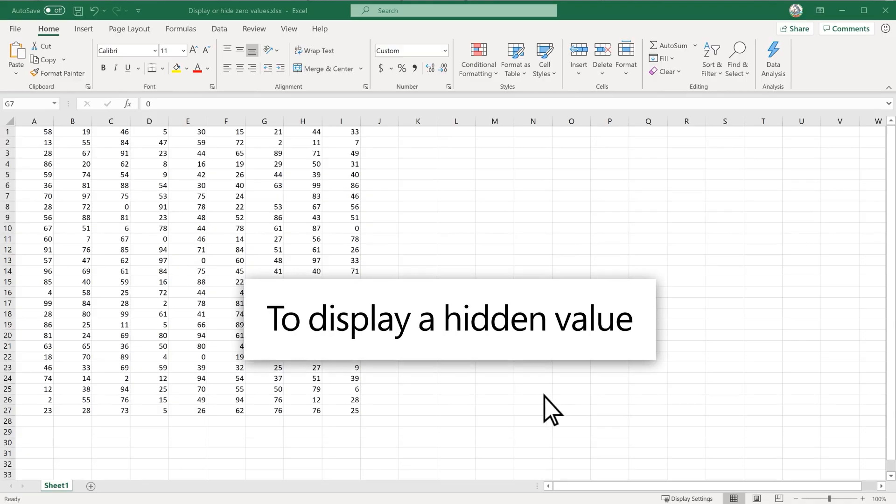
Step: Set G7's number format back to General so its 0 reappears
left_click(278, 200)
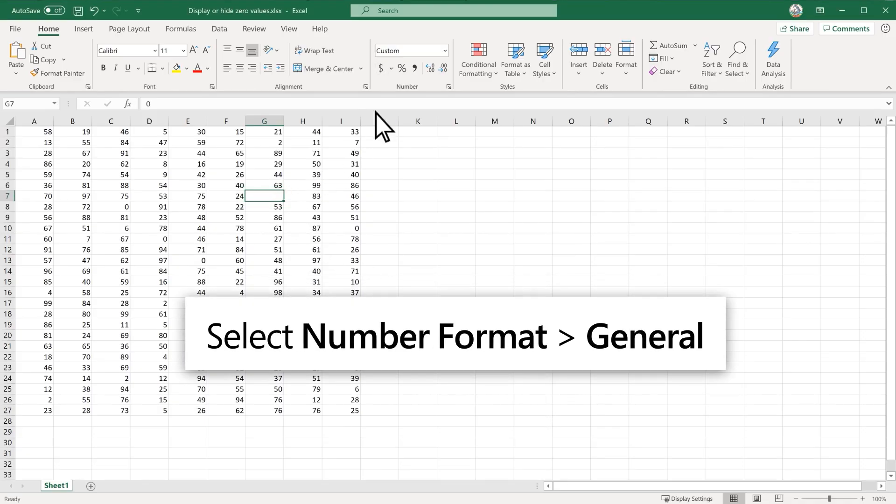
left_click(445, 51)
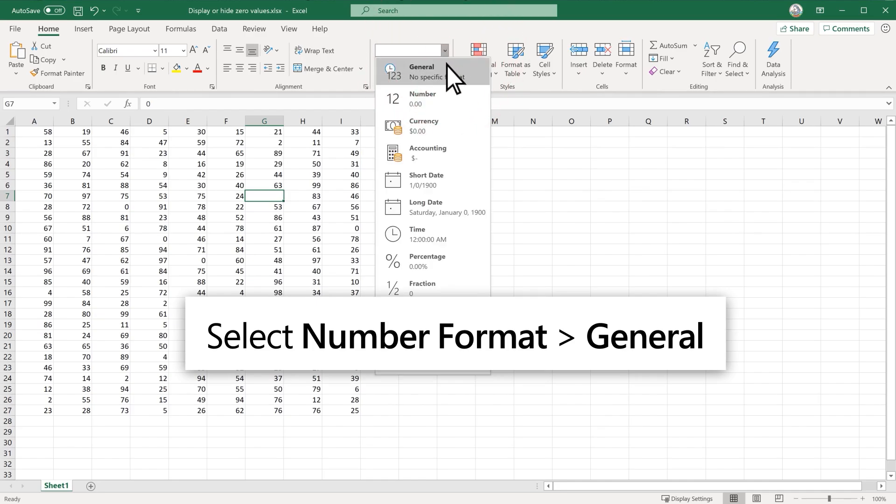
left_click(448, 73)
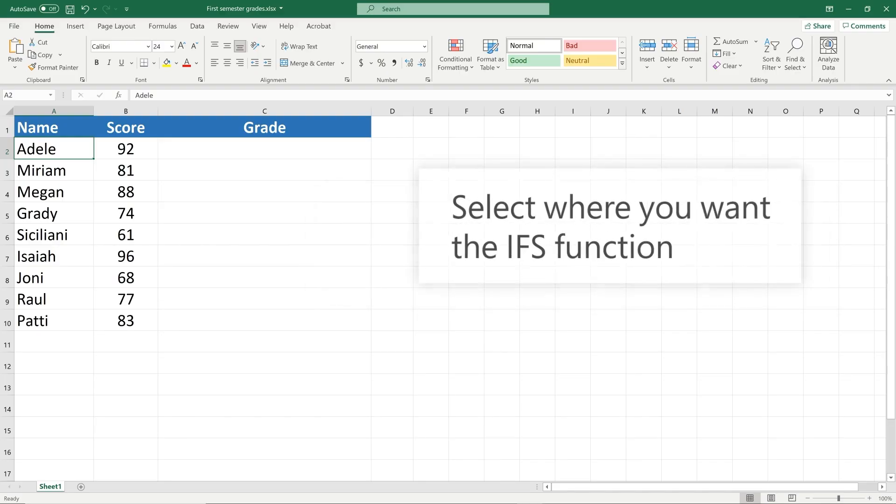
Step: Enter an IFS formula in C2 grading ≥90 A, ≥80 B, ≥70 C, ≥60 D, else F, and copy it down
left_click(276, 147)
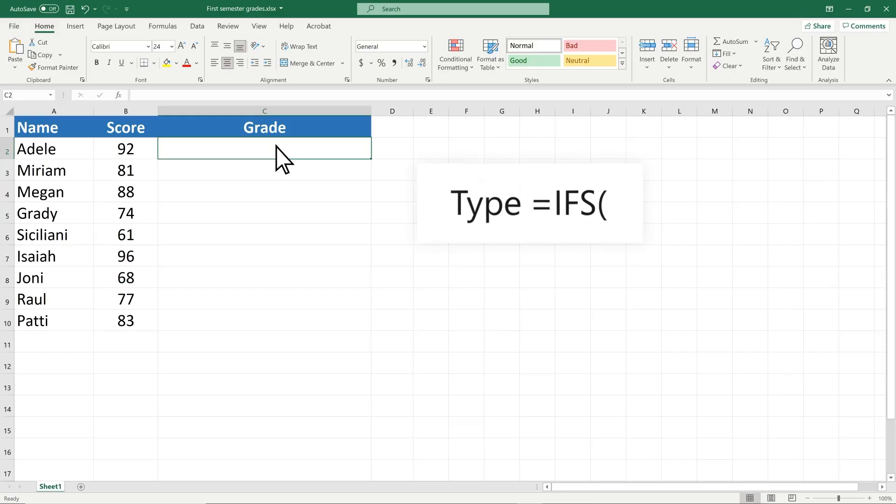
type("=IFS(")
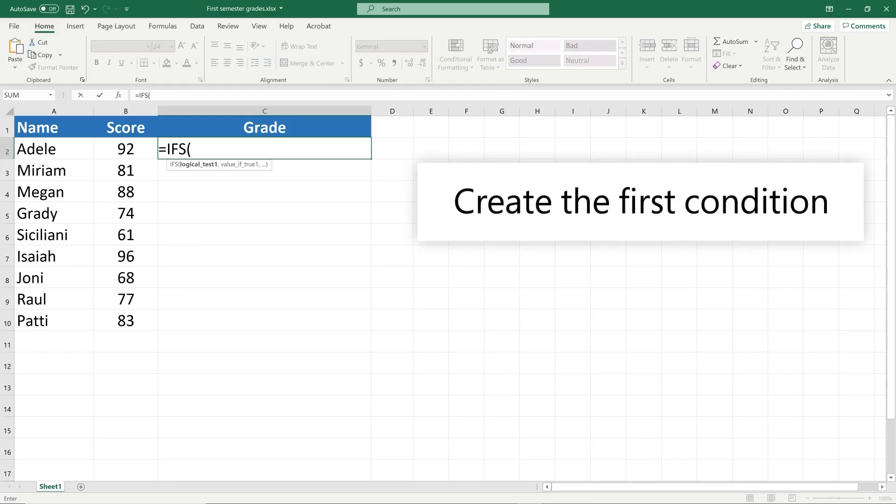
type("B2 >= 90,\"A\"")
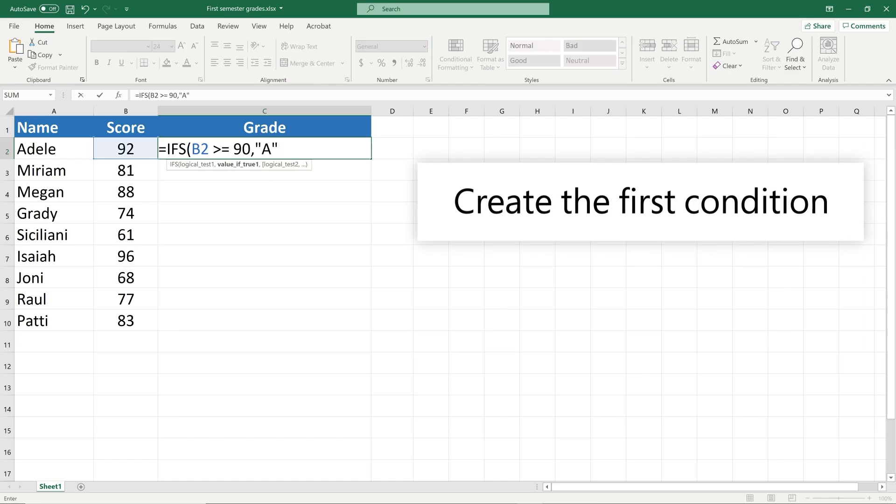
type(", B2 >=80")
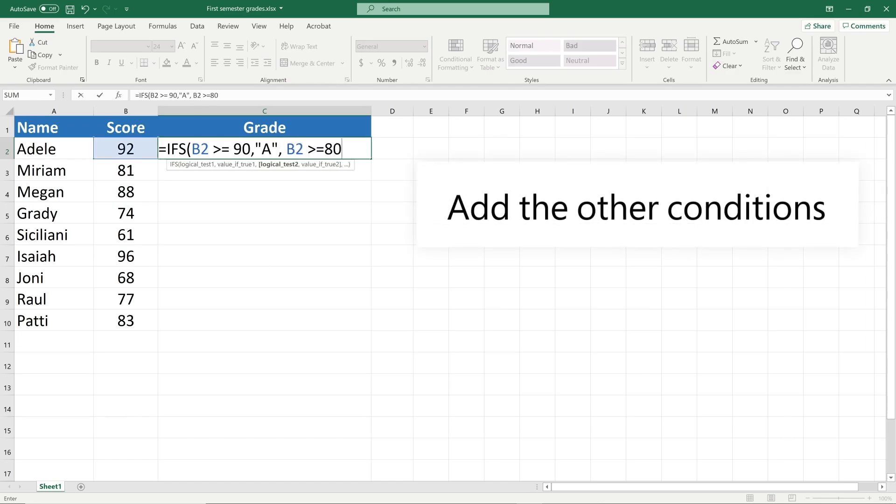
type(", \"B\", B2 >= 70, \"C\", B2 >= 60, \"D\", B2 <60, \"F\")")
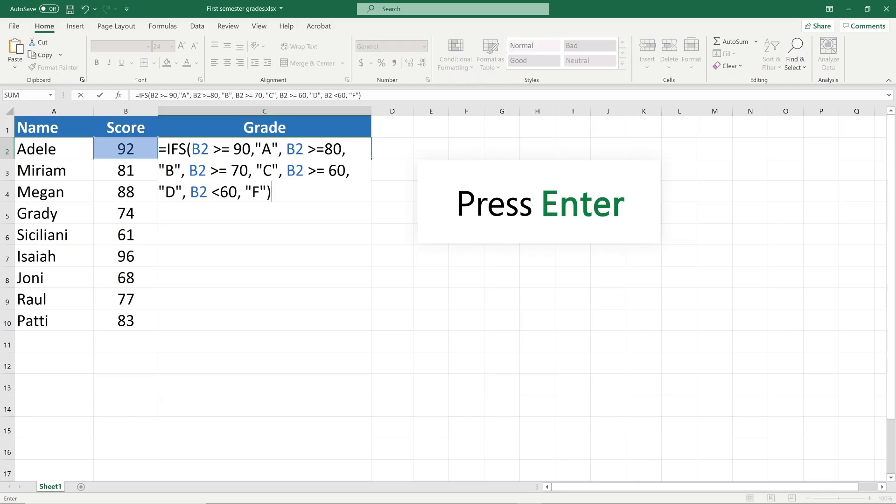
key("Return")
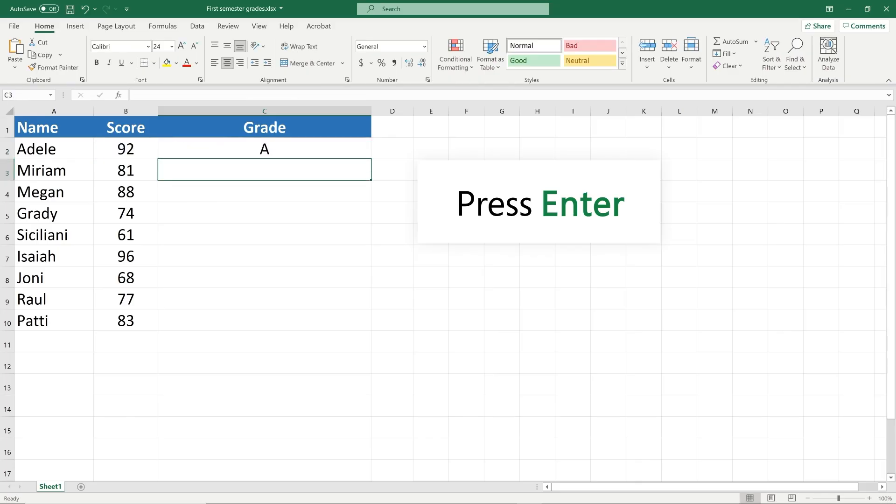
left_click(276, 148)
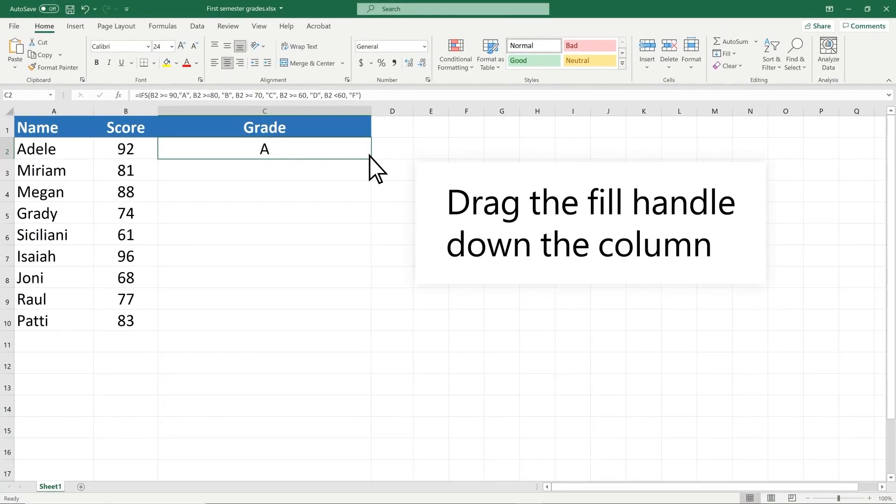
left_click_drag(369, 157, 369, 329)
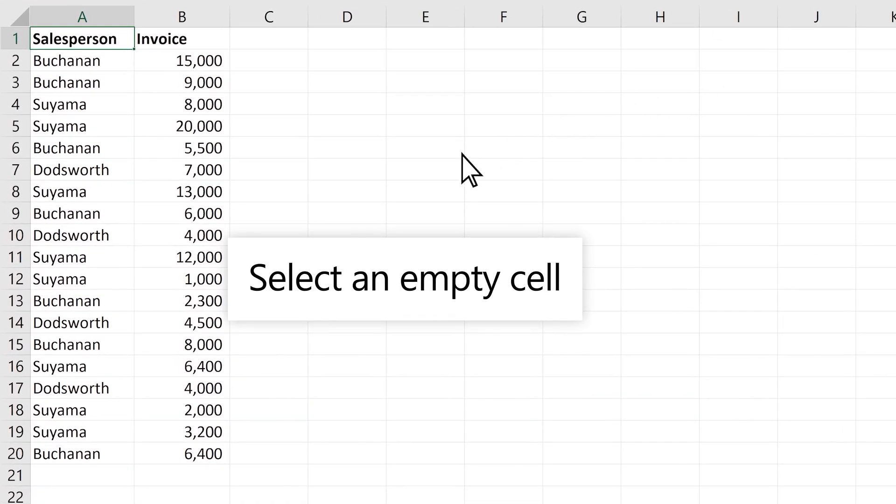
Step: Enter a COUNTIF over A2:A20 in D8 counting one salesperson's invoices, returning 7
left_click(378, 195)
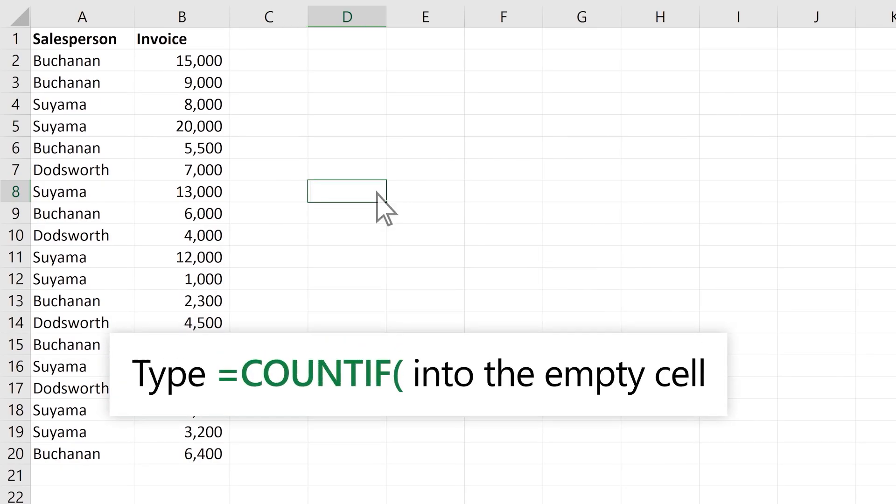
type("=")
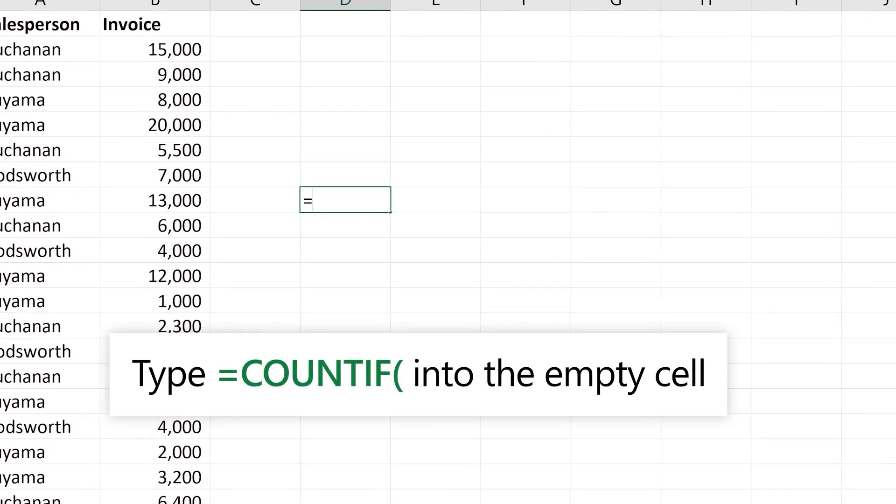
type("COUNTIF(")
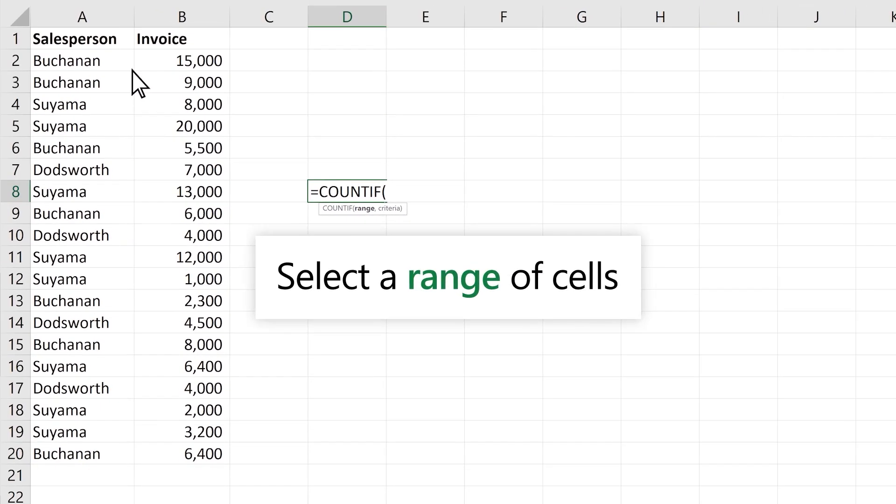
left_click_drag(130, 71, 134, 469)
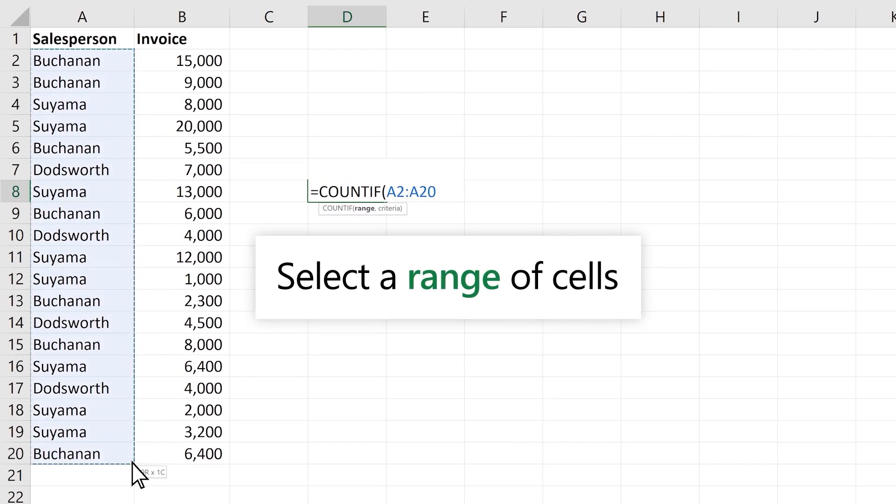
type(",")
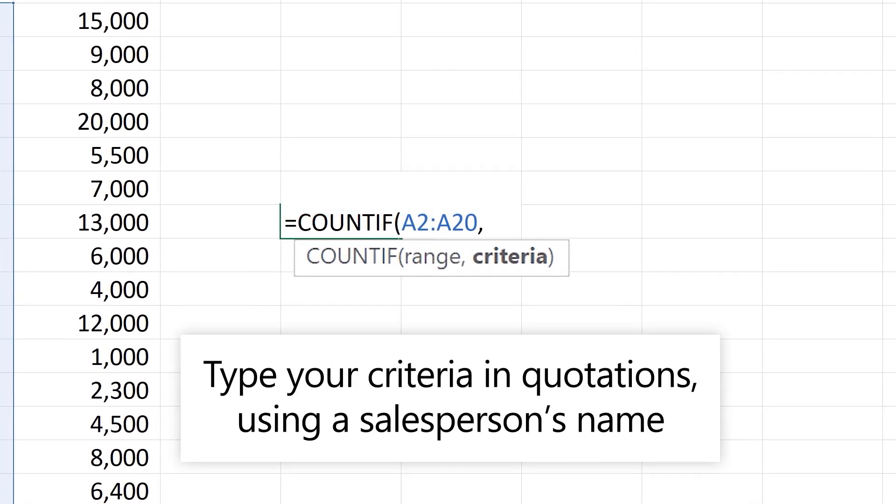
type("\"Buchan an")
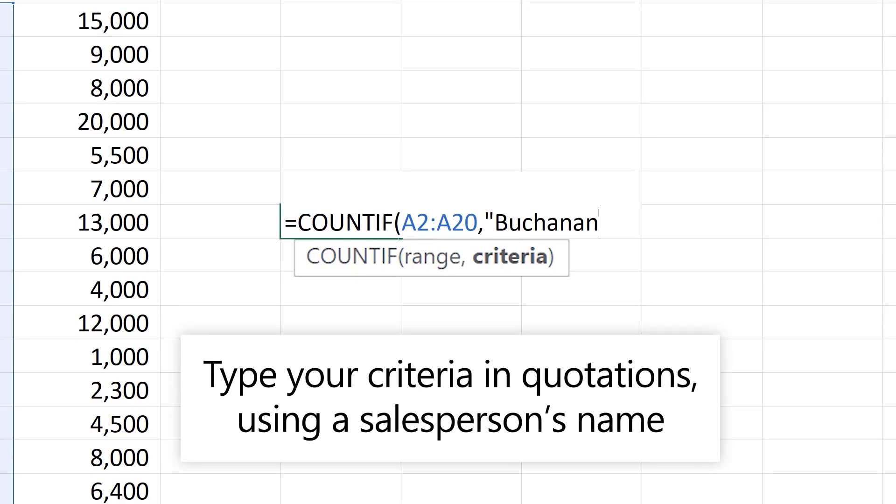
type("\"")
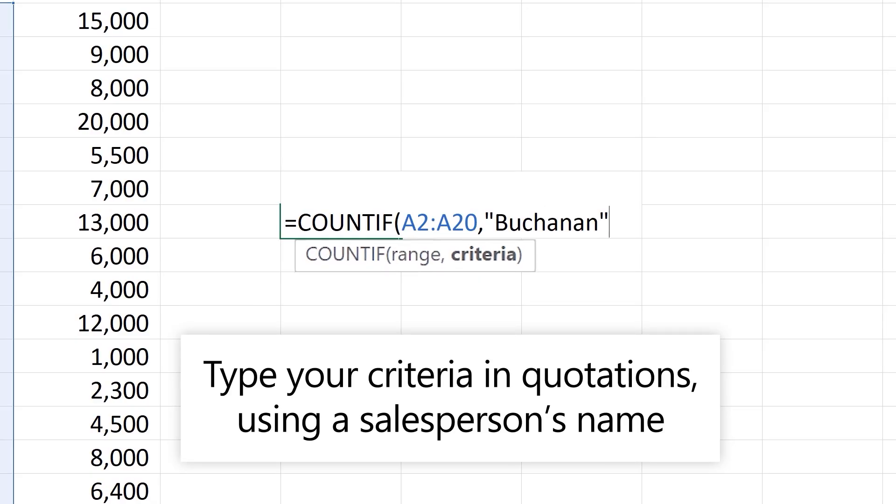
type(")")
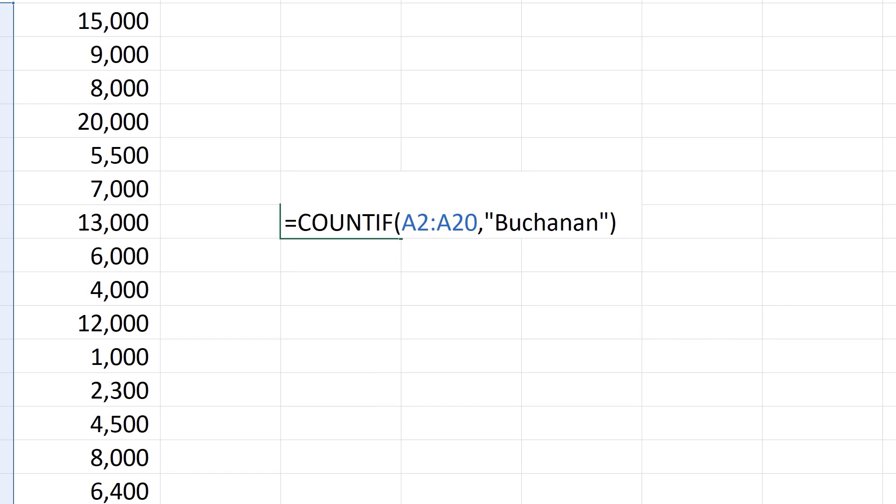
key("ctrl+Return")
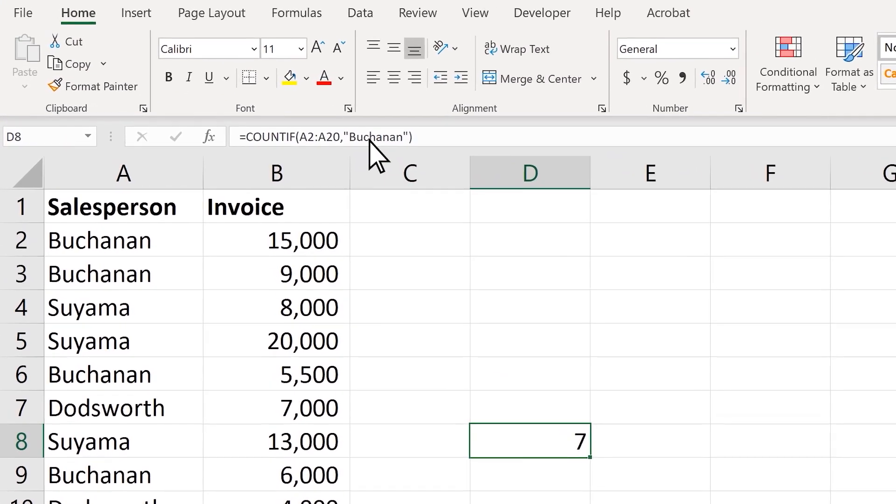
Step: Replace 'Buchanan' with 'Suyama' in D8's count formula, giving 8 invoices
left_click(370, 139)
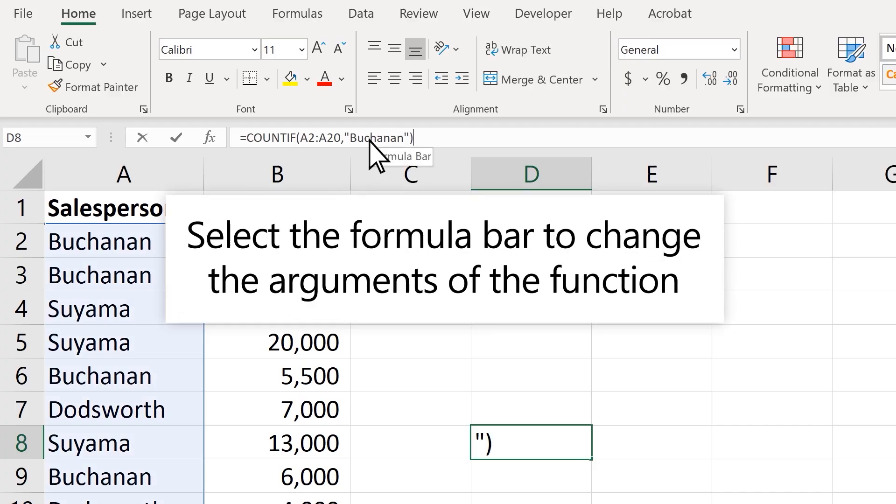
double_click(371, 139)
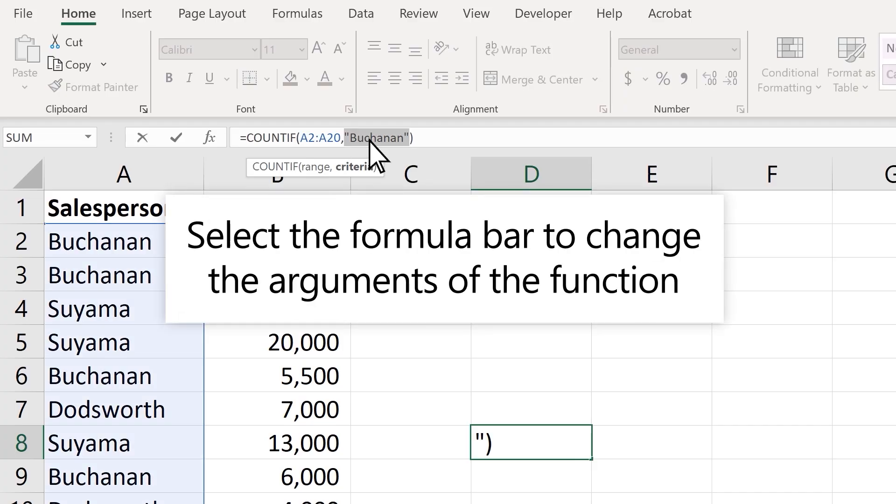
type("\"Suyama\"")
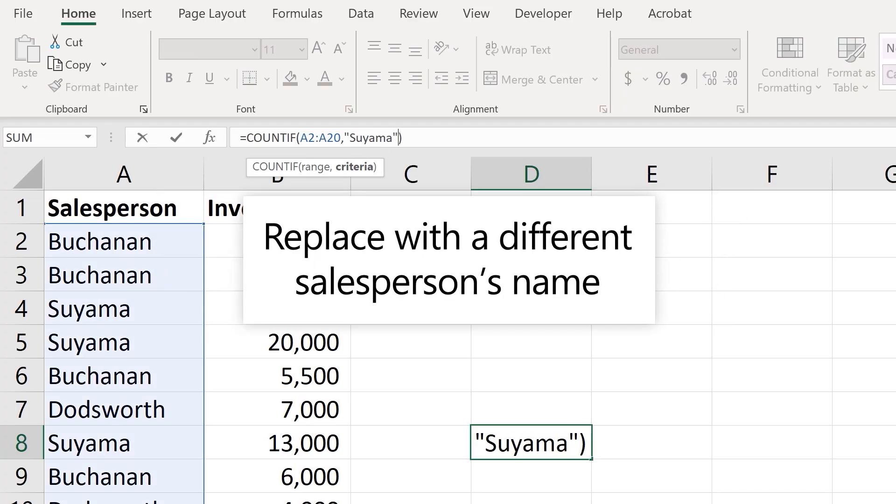
key("ctrl+Return")
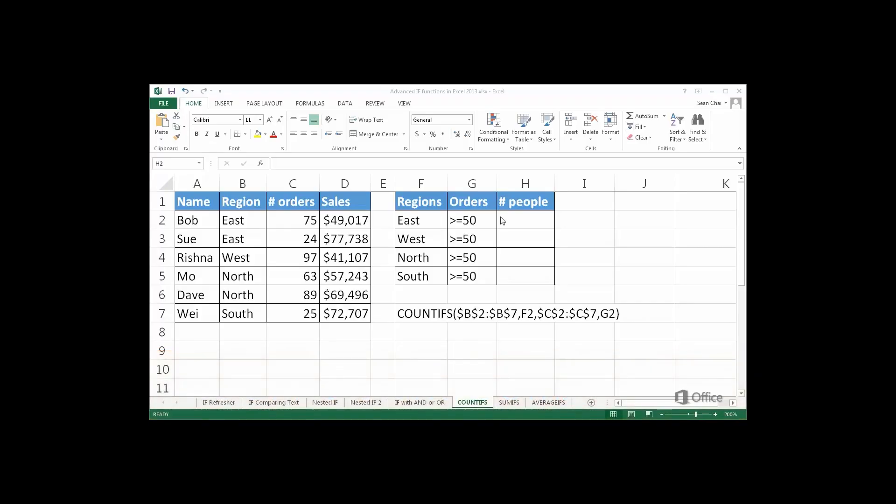
Step: Enter =COUNTIFS($B$2:$B$7,F2,$C$2:$C$7,G2) in H2 to count East people with orders >=50
type("=COUN")
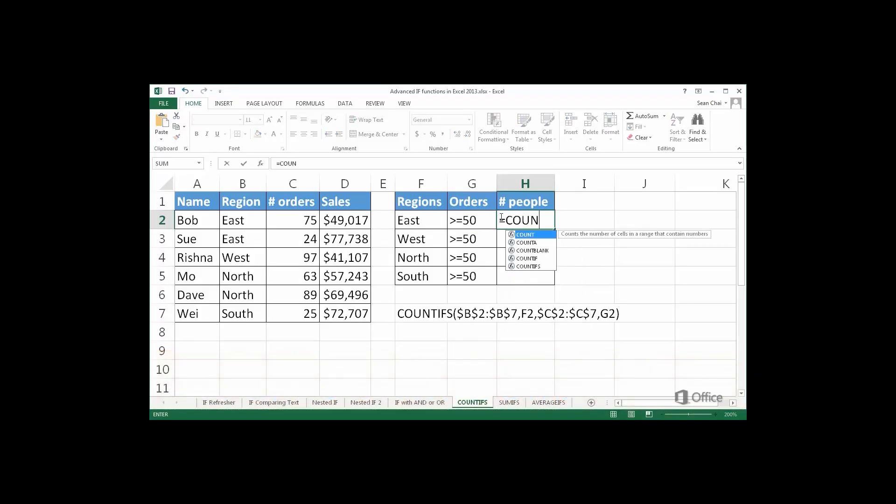
type("TIFS(")
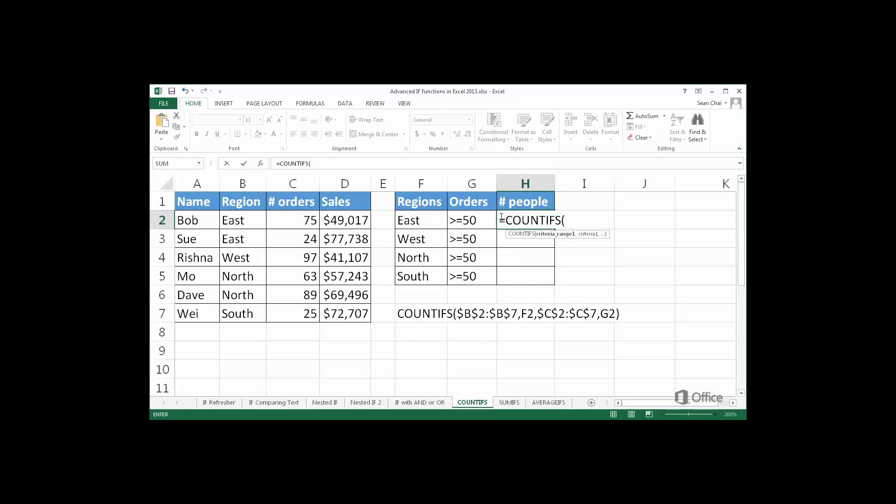
left_click_drag(252, 222, 241, 306)
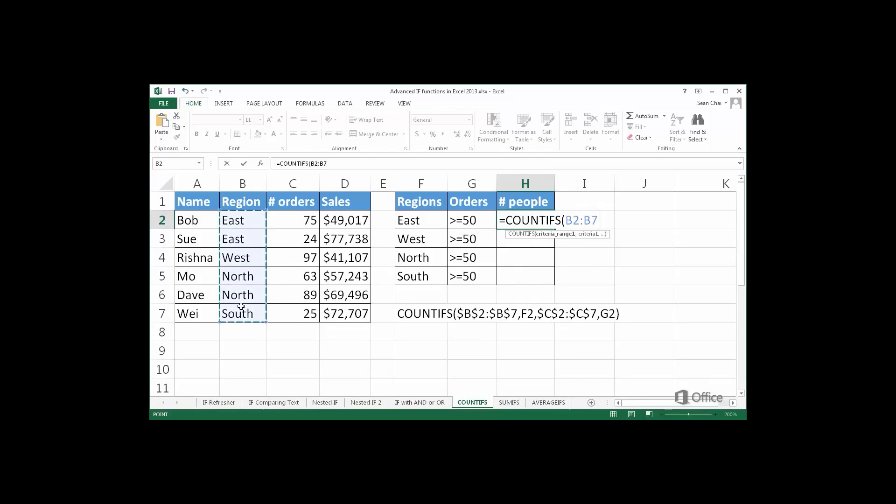
key("F4")
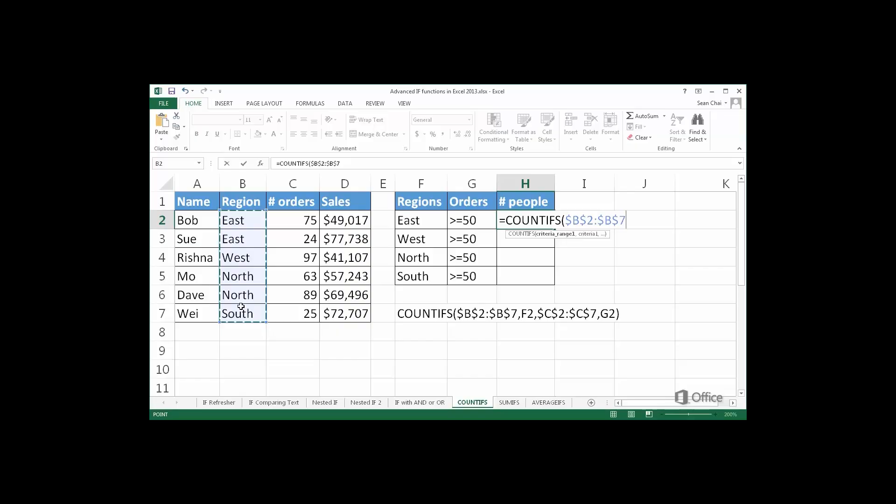
type(",")
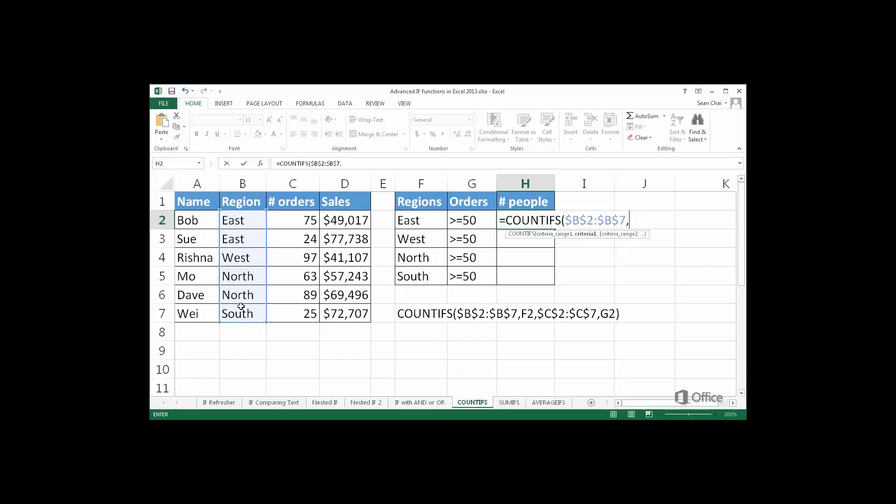
left_click(440, 220)
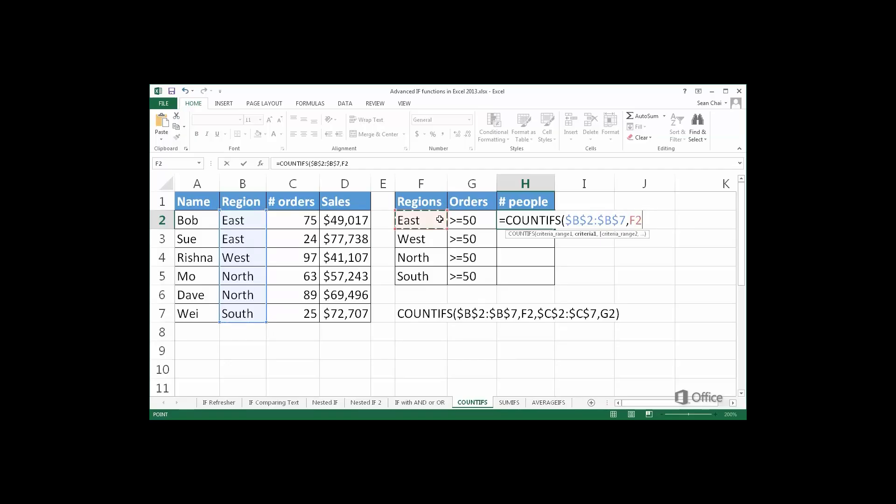
type(",")
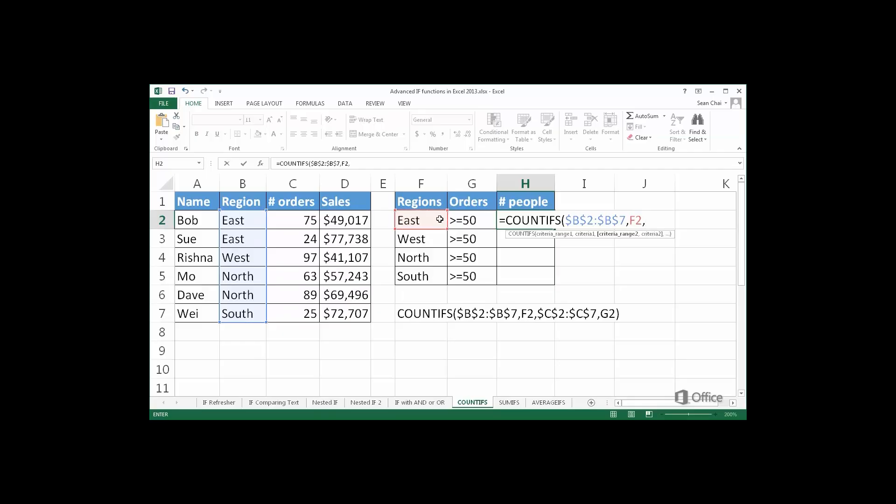
left_click_drag(300, 221, 297, 314)
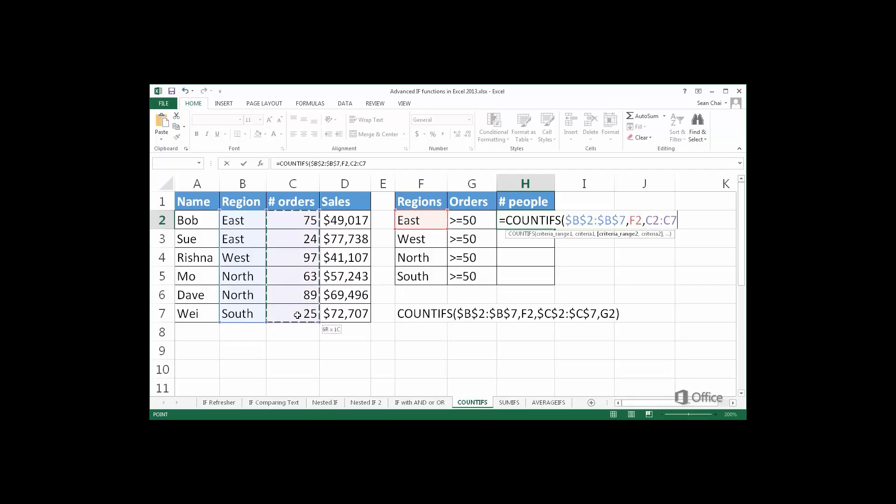
key("F4")
type(",")
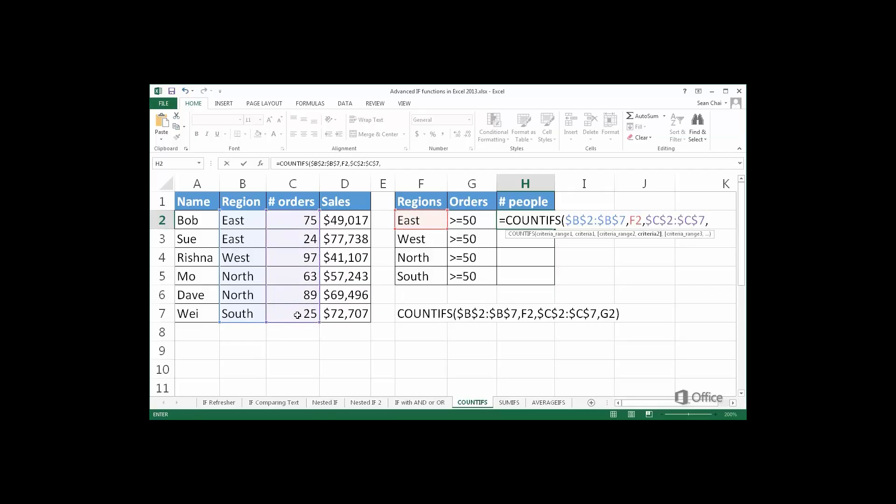
left_click(464, 222)
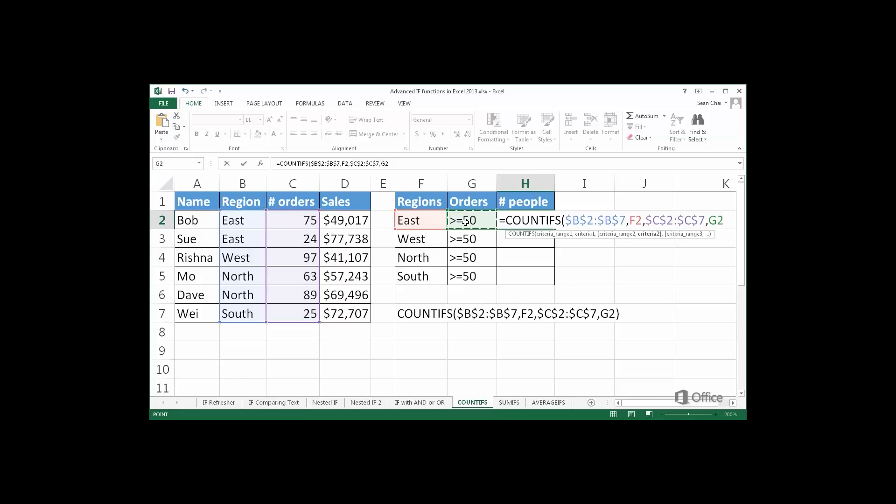
type(")")
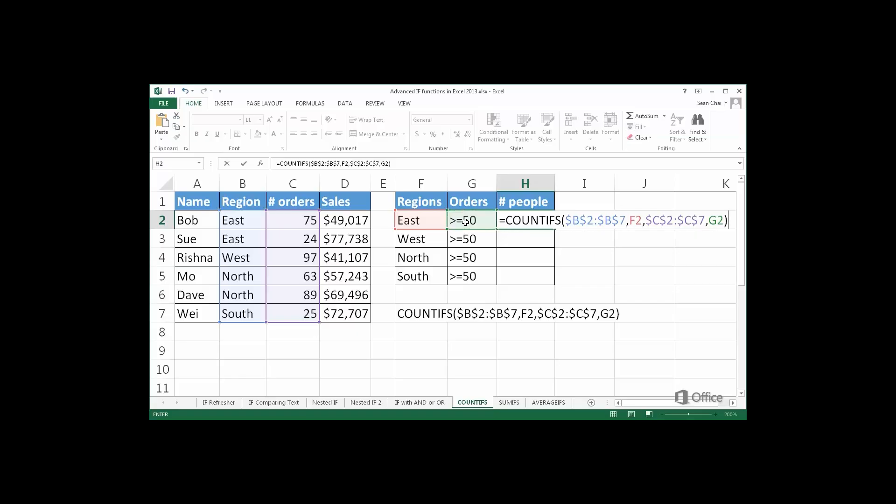
key("Return")
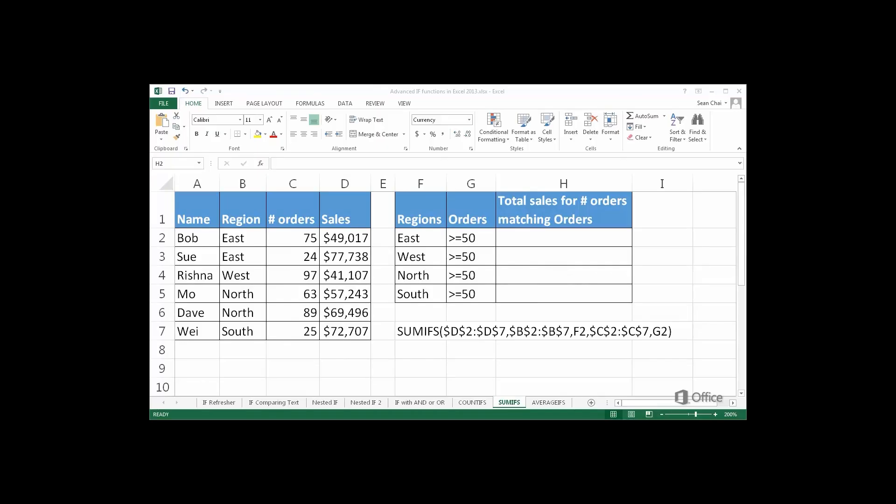
Step: Start a SUMIFS in H2 over absolute Sales D2:D7, with the Region range matched to East in F2
left_click(503, 240)
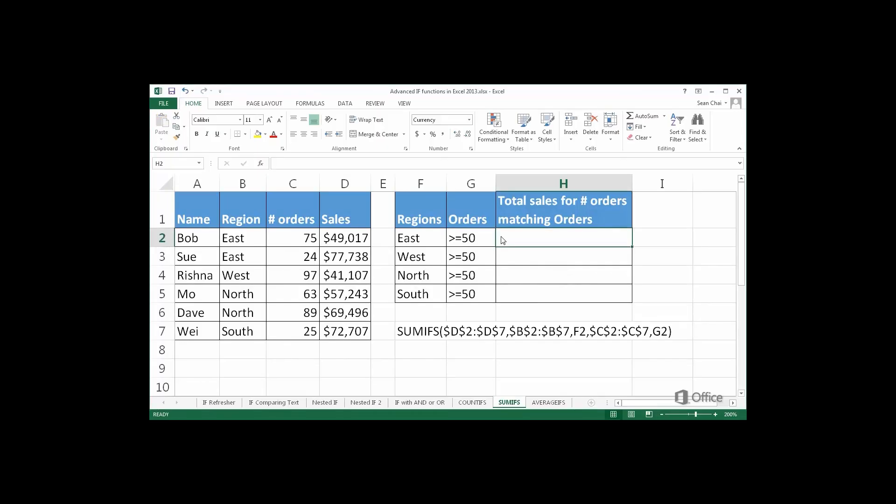
type("=SUMIFS(")
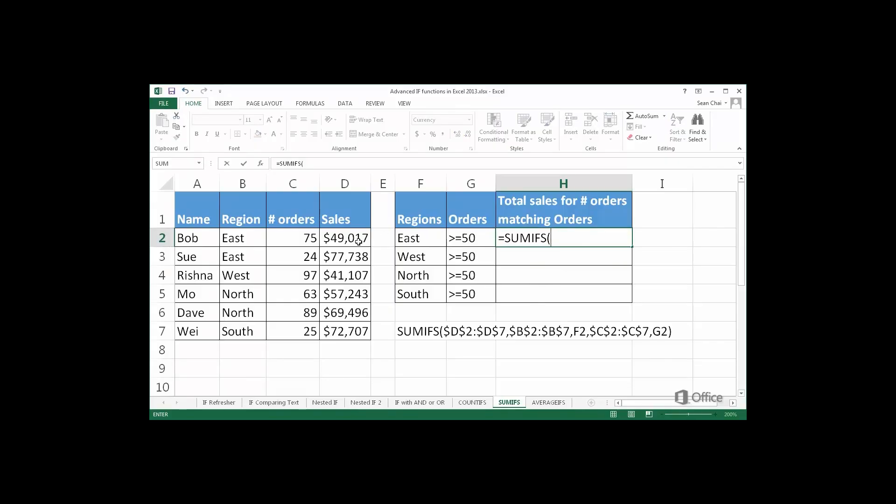
left_click_drag(358, 242, 358, 300)
left_click_drag(356, 331, 356, 331)
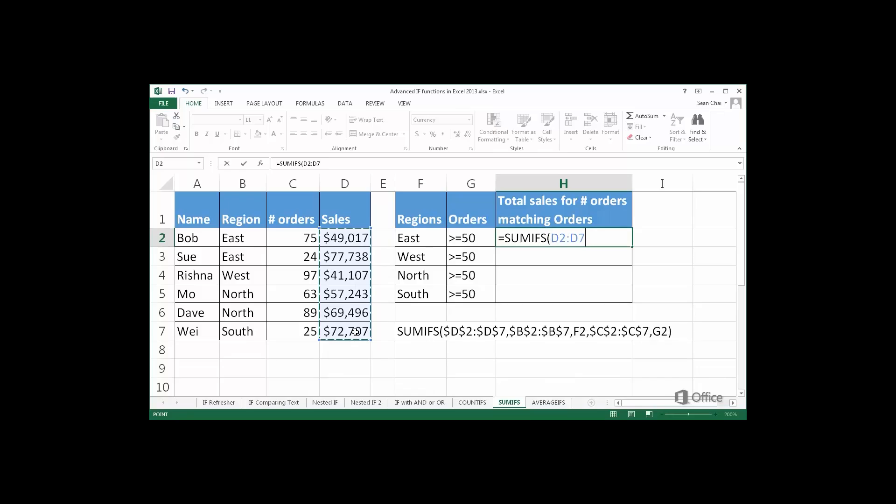
key("F4")
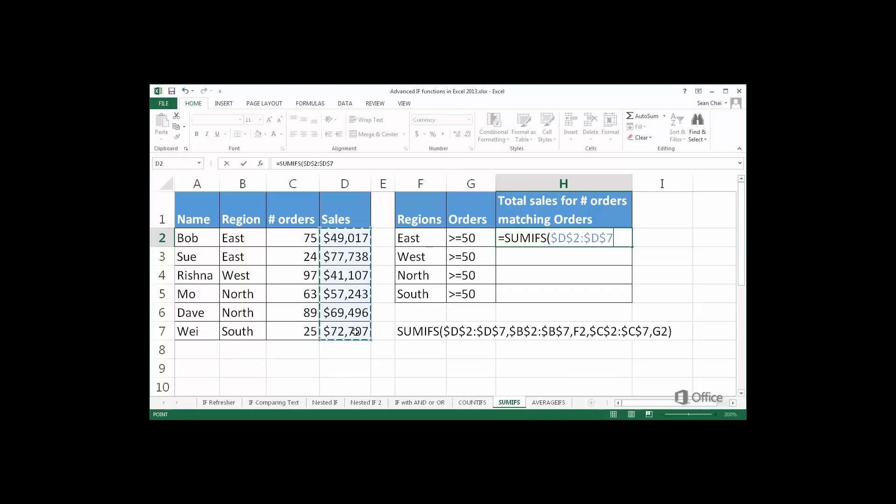
type(",")
left_click_drag(251, 240, 253, 328)
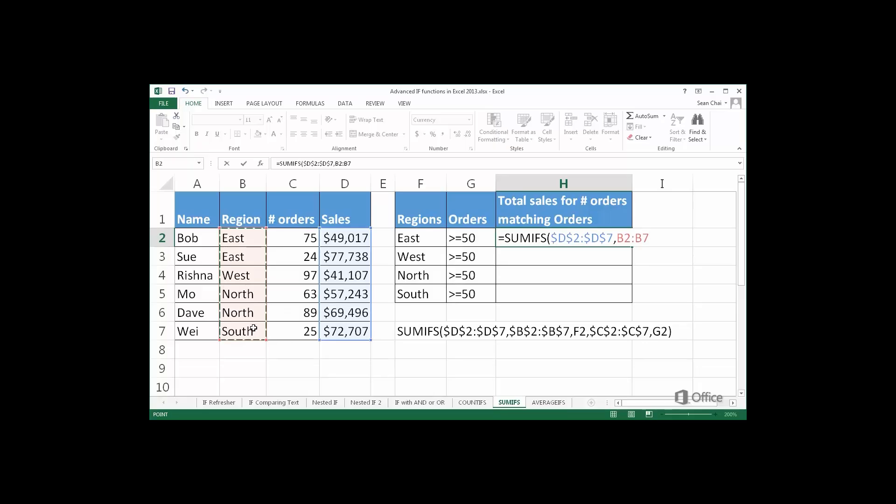
key("F4")
type(",")
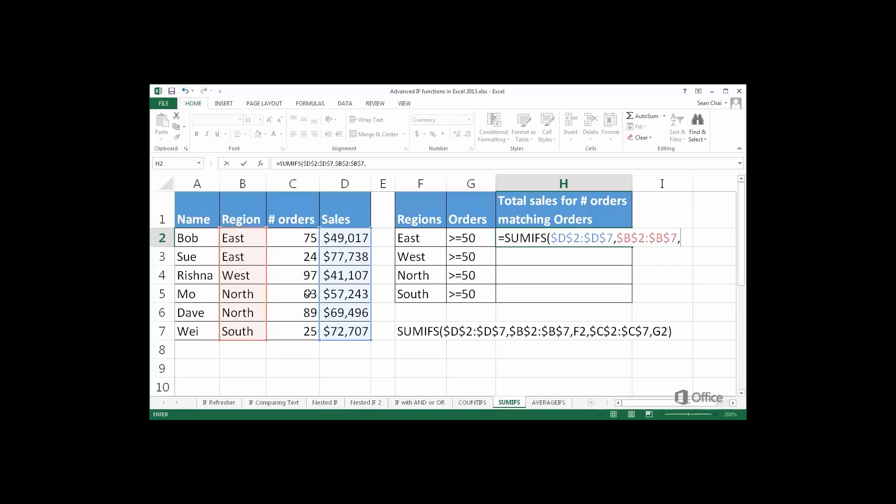
left_click(411, 240)
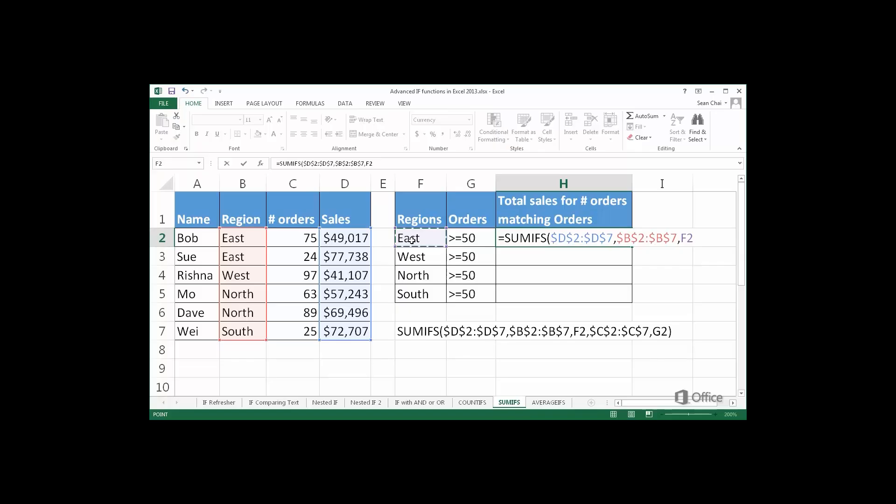
Step: Add the absolute # orders range with G2's >=50 condition, giving $49,017
type(",")
left_click_drag(306, 239, 304, 331)
key("F4")
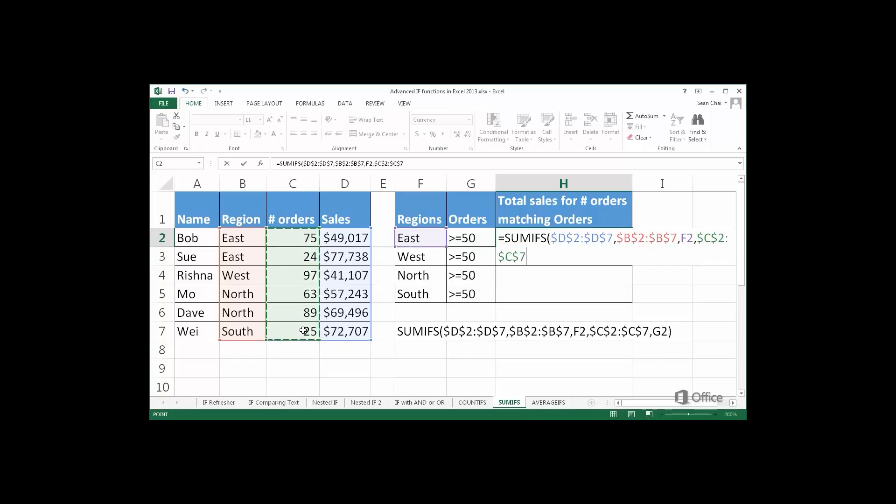
type(",")
left_click(466, 244)
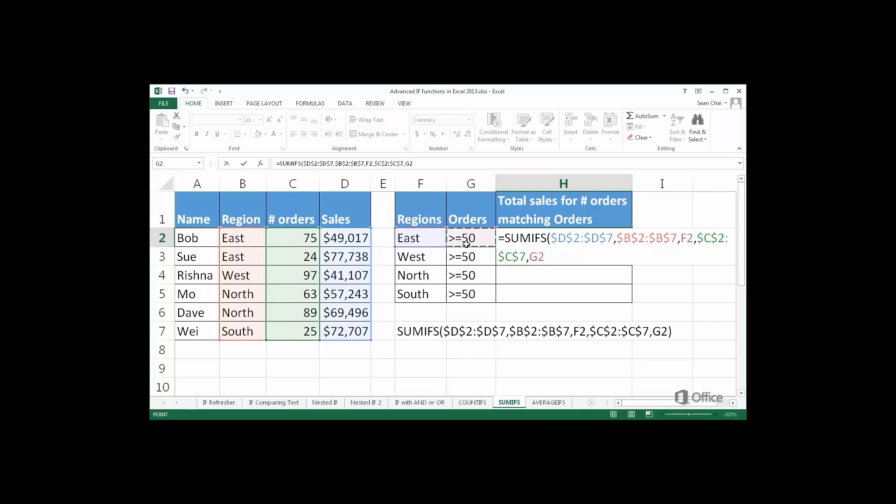
type(")")
key("Return")
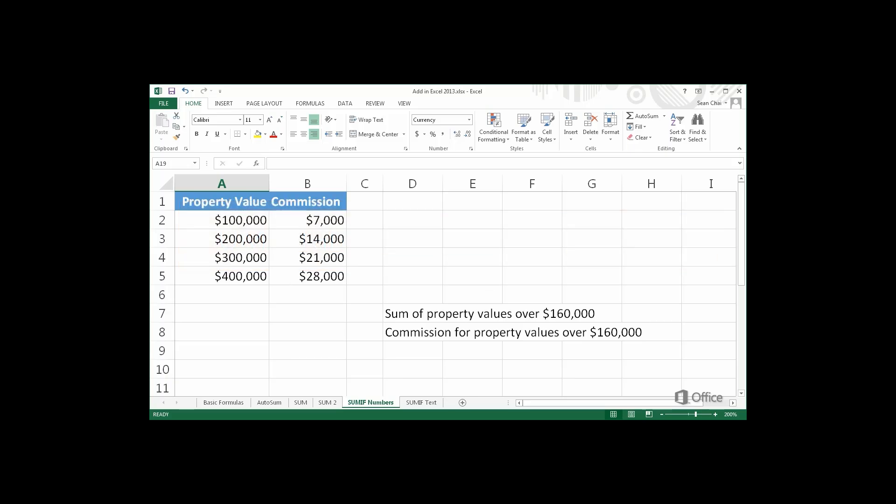
Step: Enter =SUMIF(A2:A5,">160000") in A7, totalling property values over $160,000 as $900,000
left_click(182, 314)
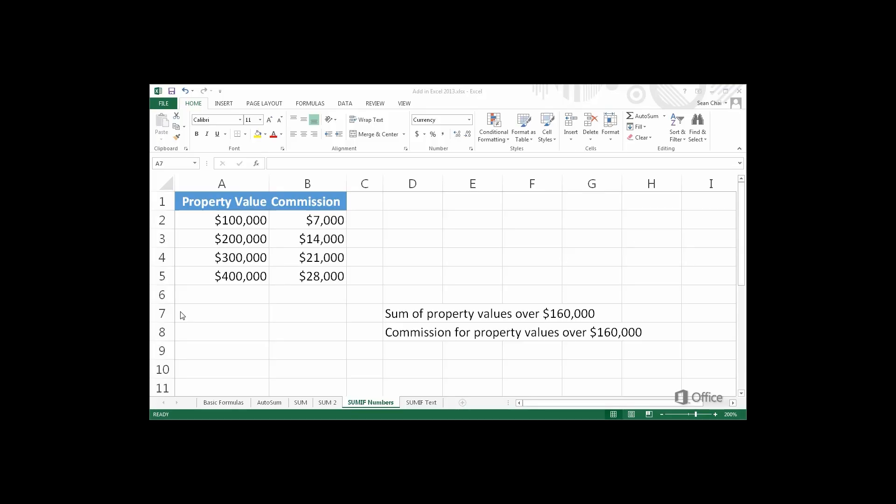
type("=")
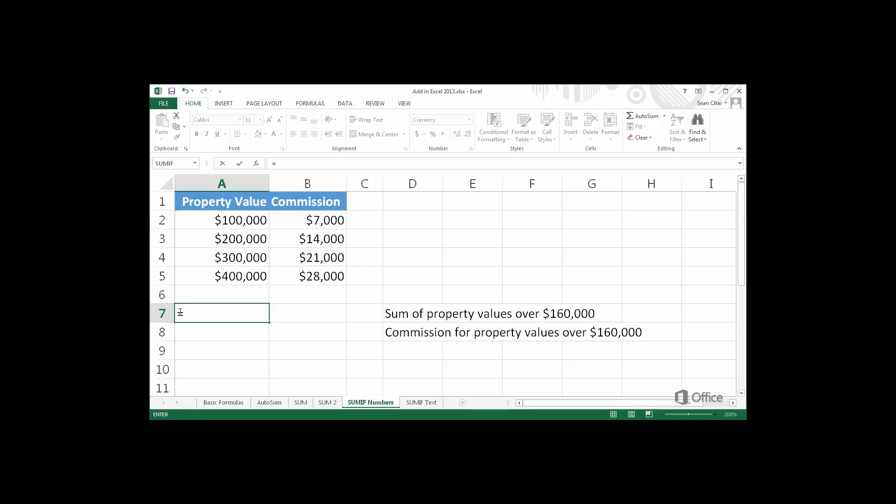
type("SUMI")
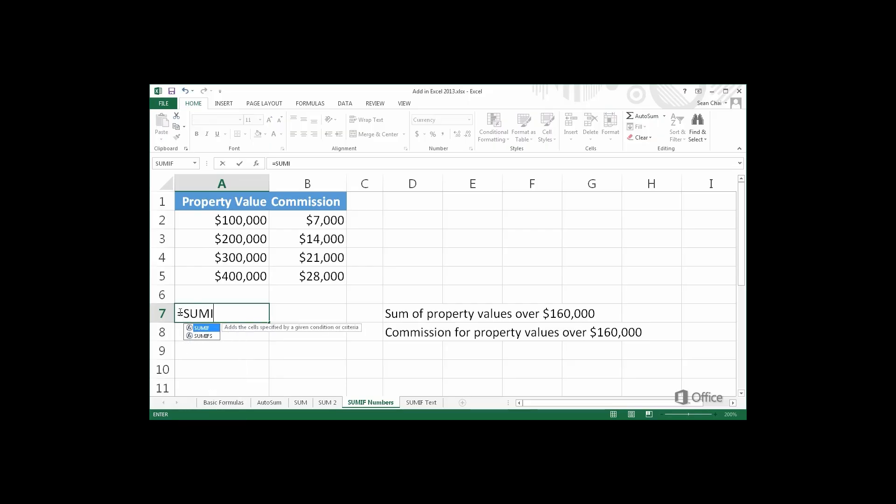
type("F(")
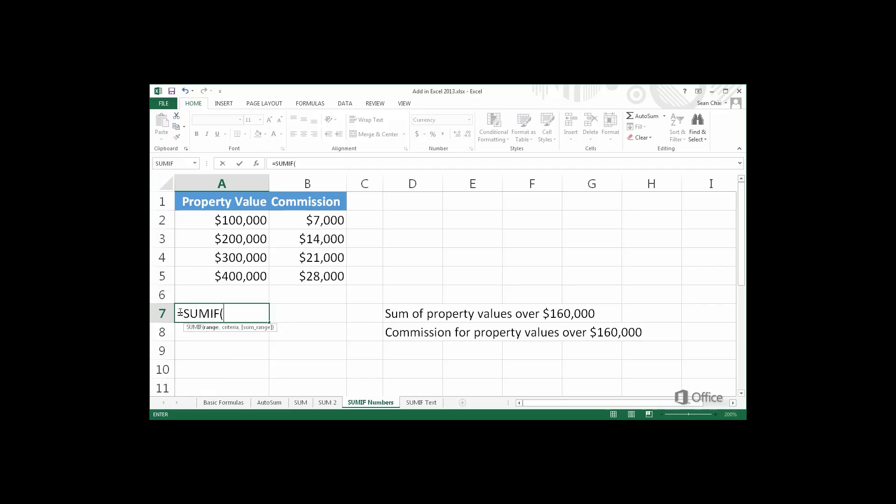
left_click(215, 222)
left_click_drag(216, 222, 219, 273)
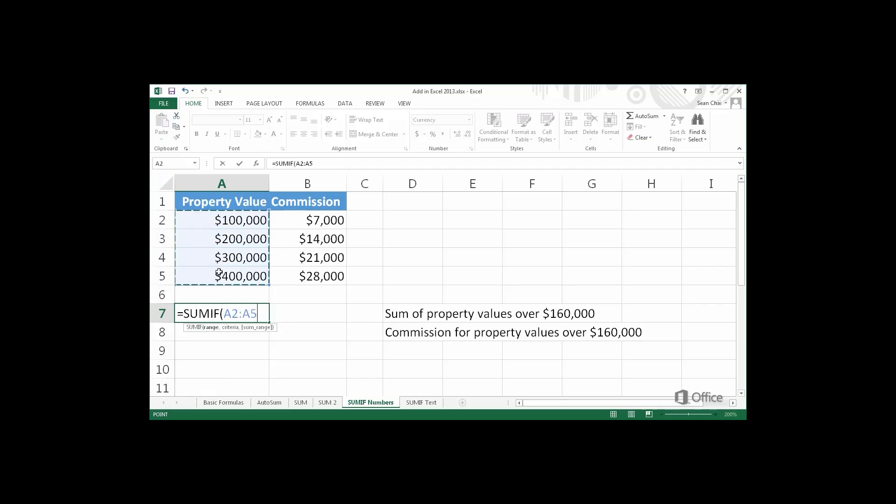
type(",")
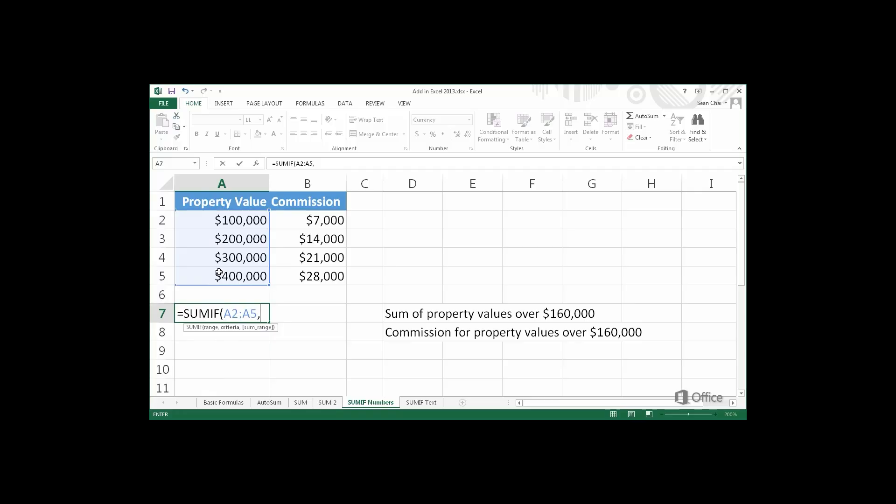
type("\">160000\"")
key("Return")
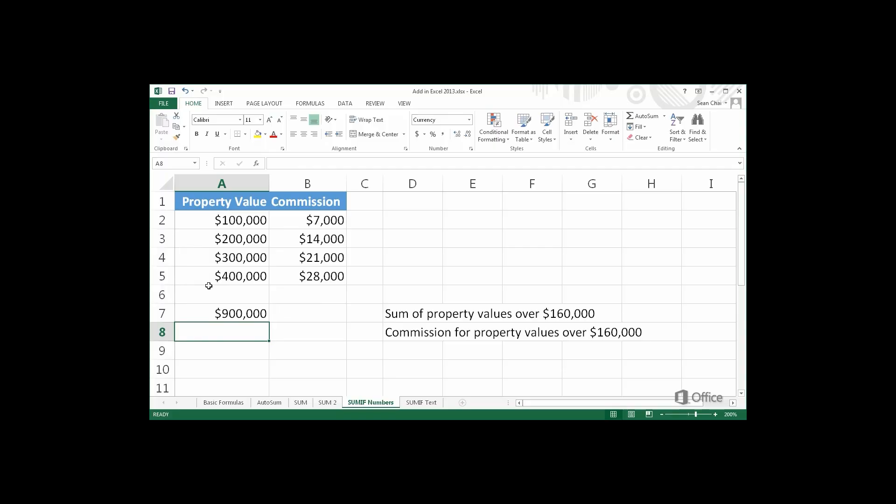
Step: Enter =SUMIF(A2:A5,">160000",B2:B5) in A8 for $63,000 commission, reviewing the A7 and A8 formulas
double_click(179, 311)
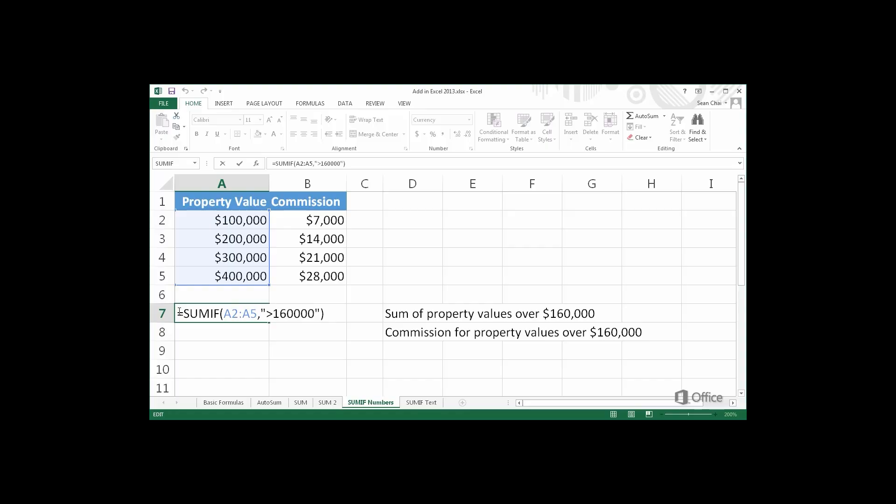
key("ctrl+Return")
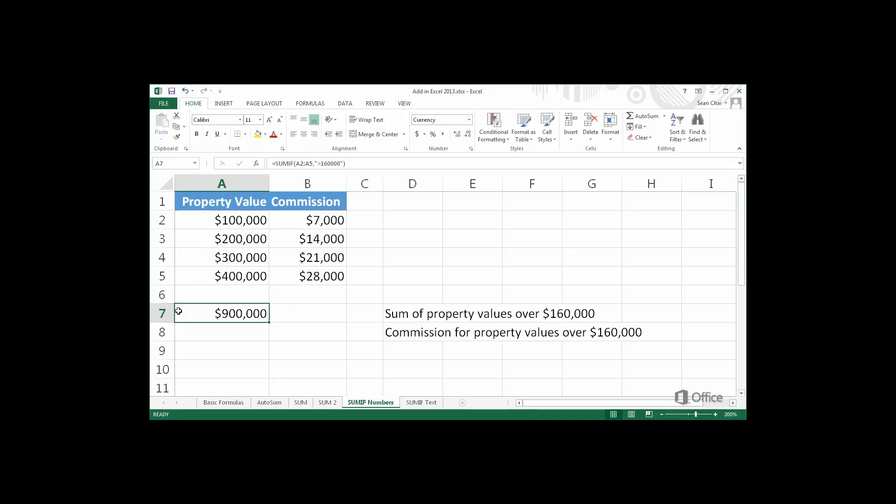
double_click(179, 329)
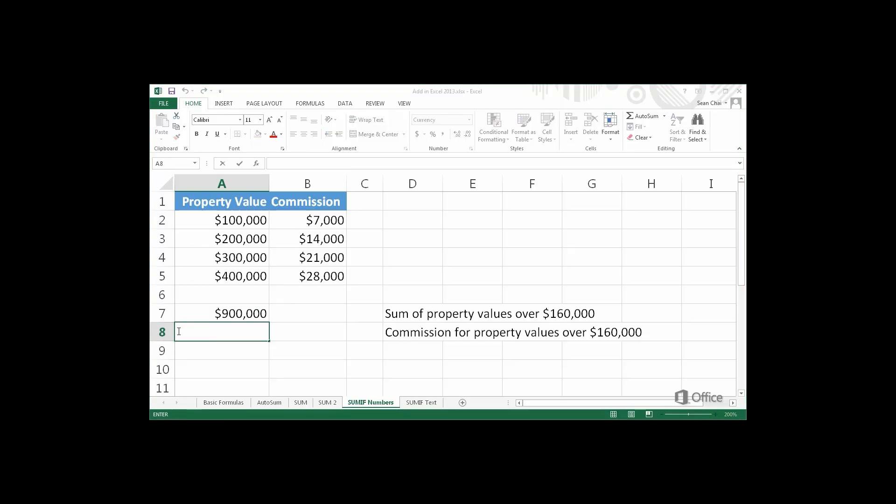
type("=S")
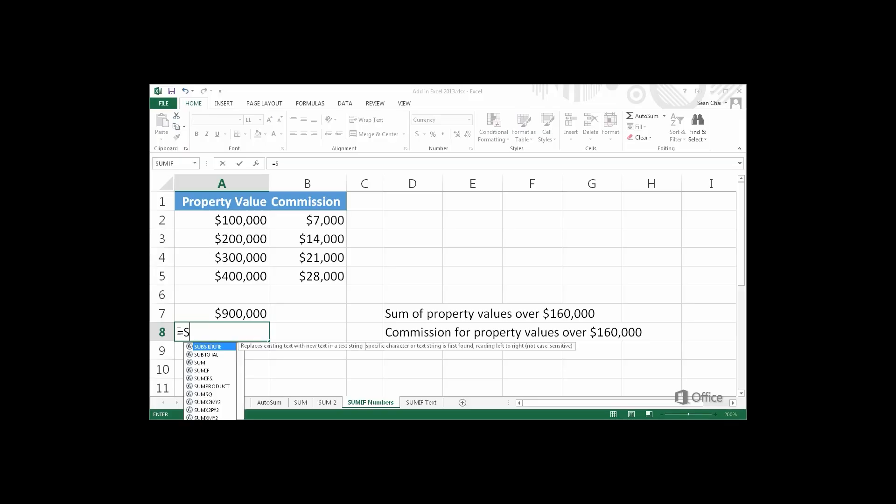
type("UMIF(")
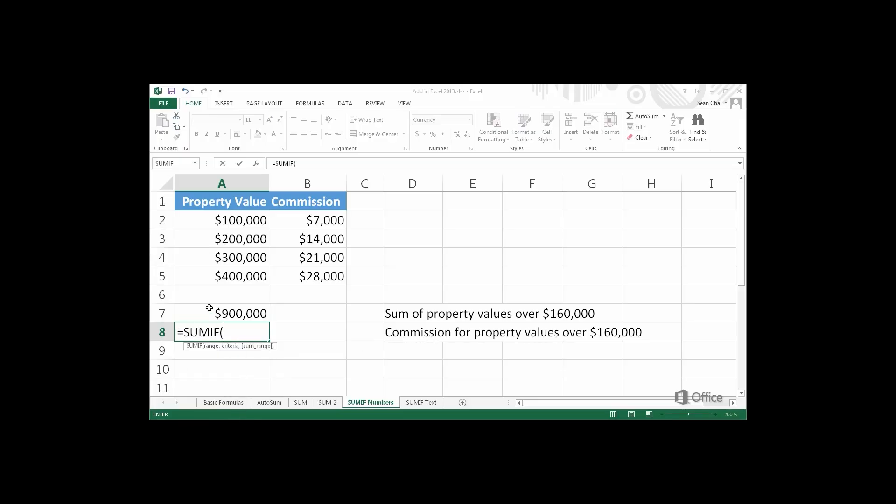
left_click_drag(243, 225, 247, 273)
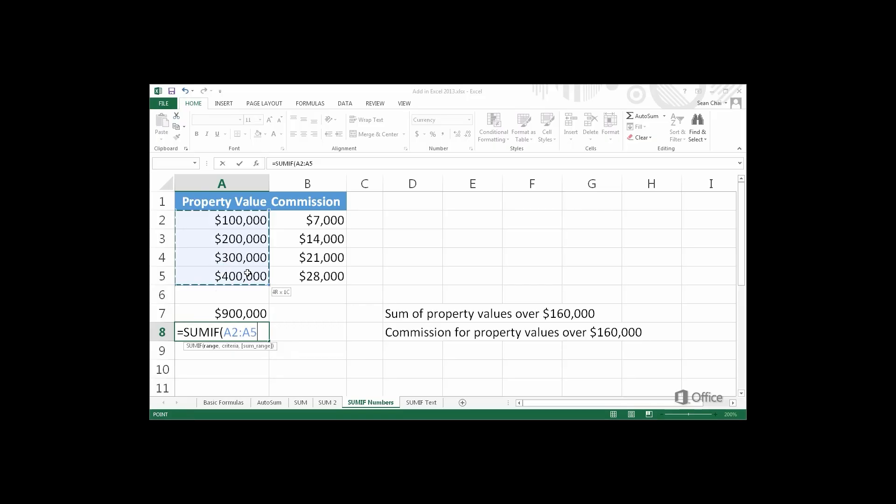
type(",")
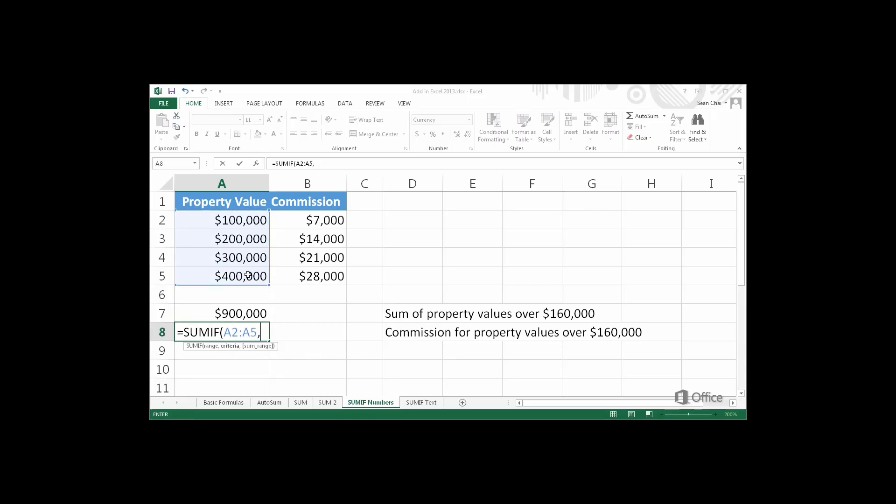
type("\">160000\",")
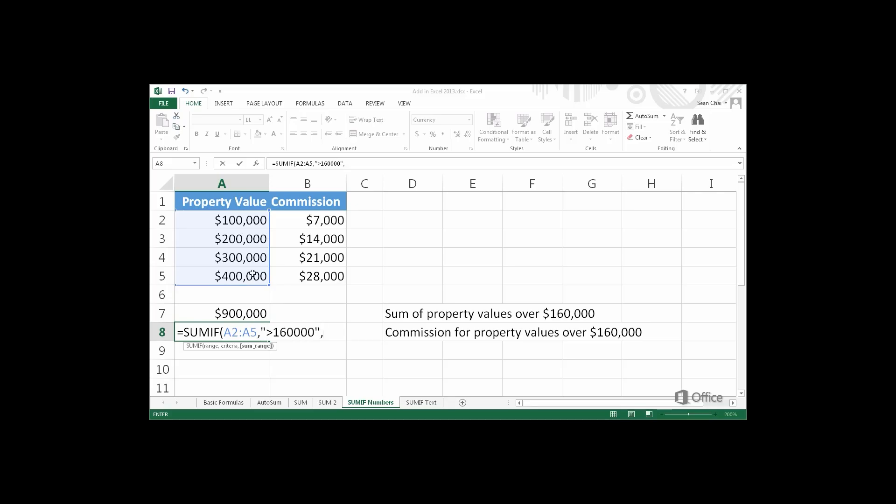
left_click_drag(289, 223, 297, 273)
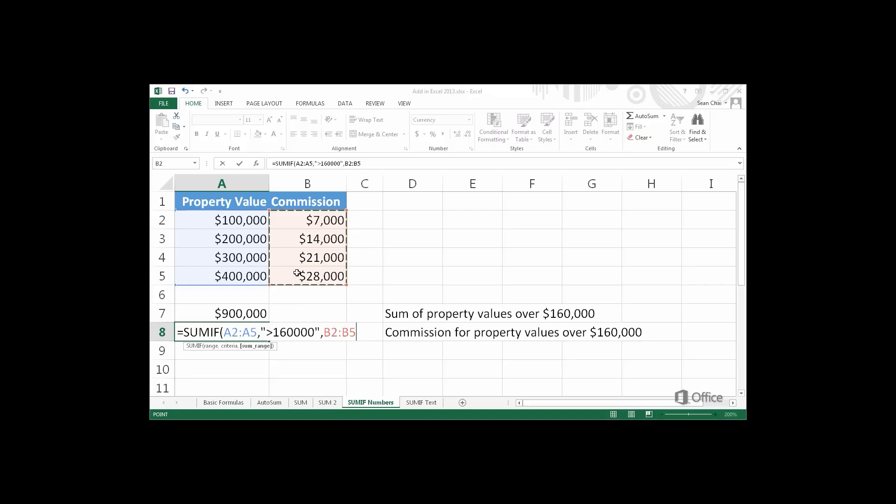
key("Return")
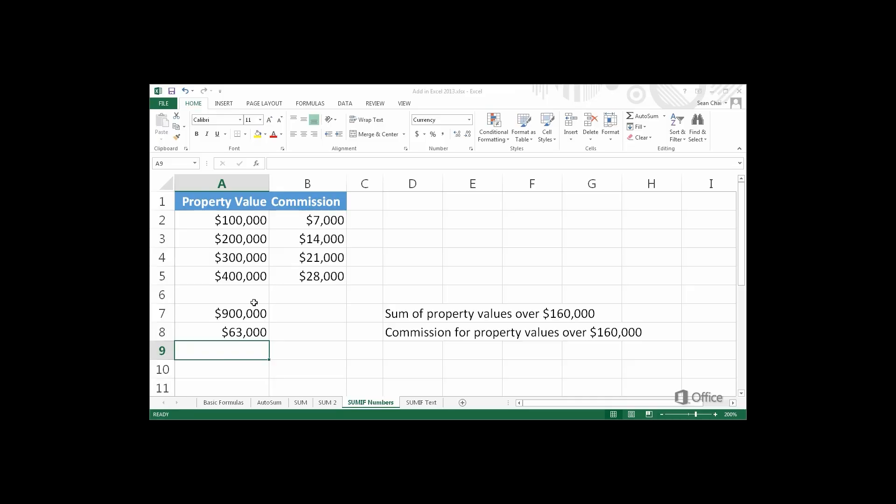
double_click(179, 332)
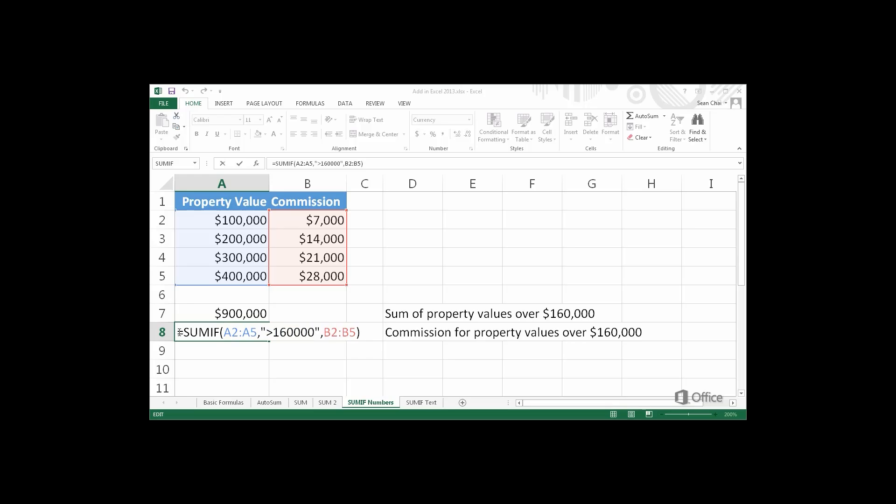
key("ctrl+Return")
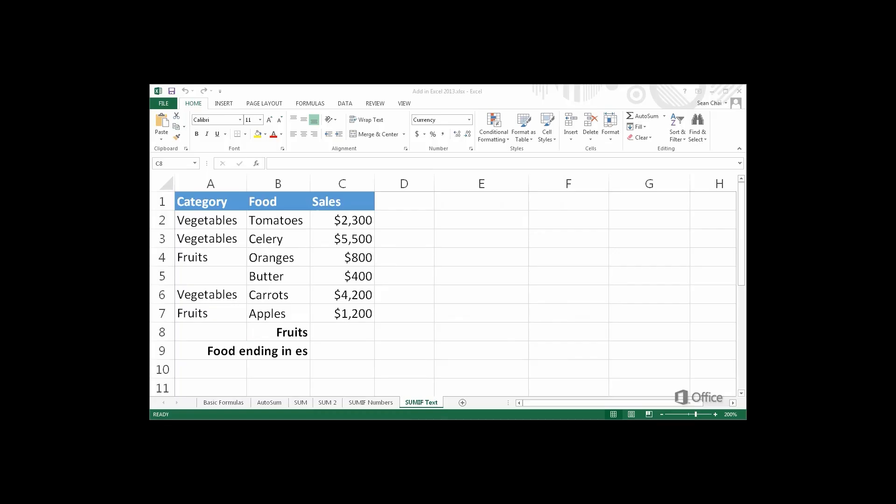
Step: Enter =SUMIF(A2:A7,"fruits",C2:C7) in C8, totalling Fruits sales at $2,000
double_click(323, 332)
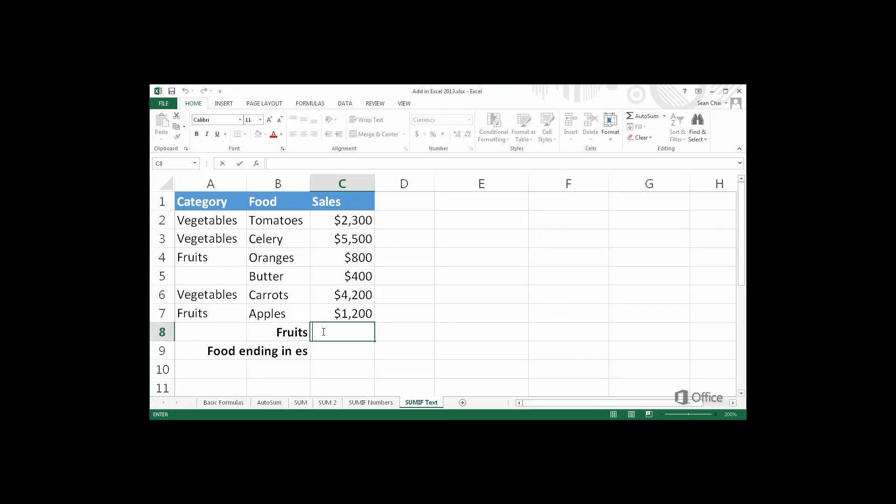
type("=S")
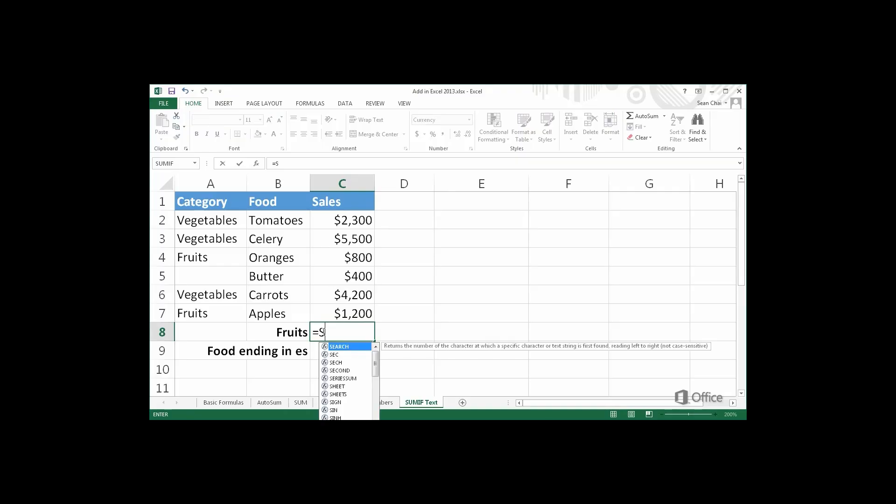
type("UMIF")
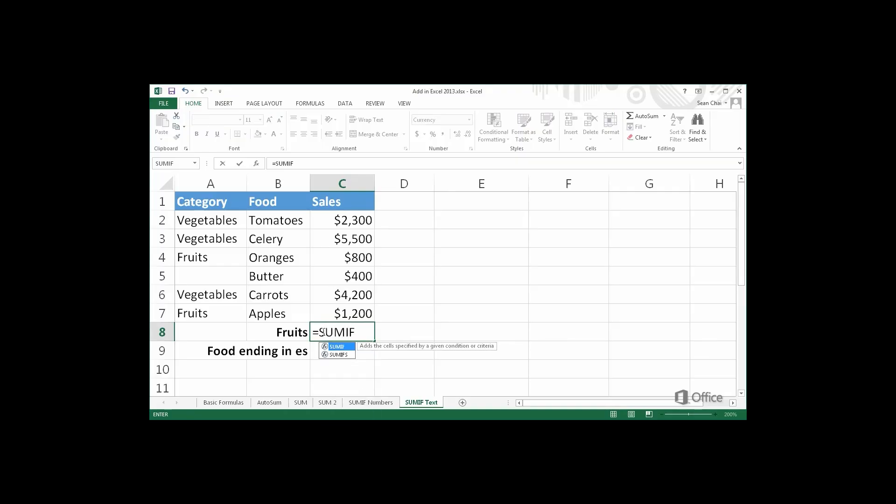
type("(")
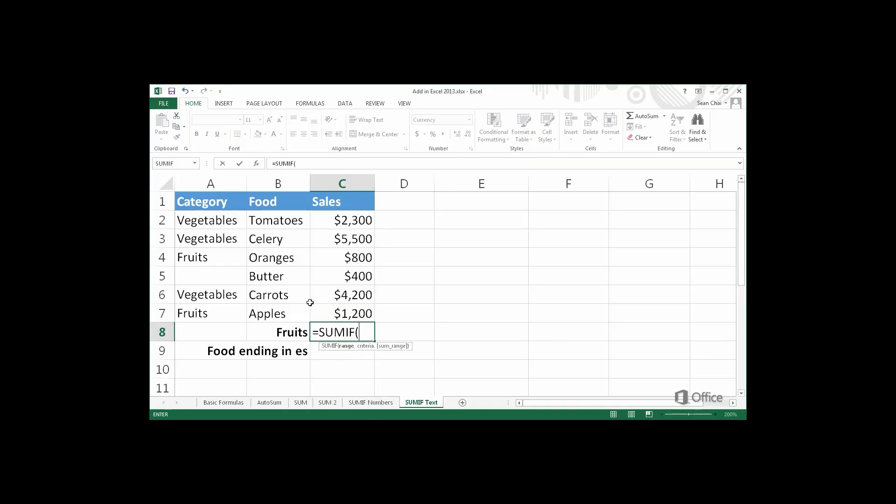
left_click_drag(231, 223, 220, 308)
type(",")
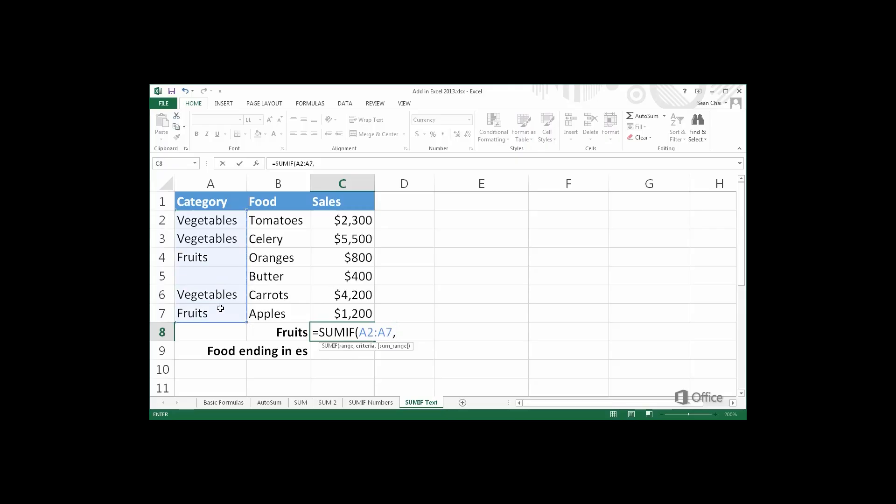
type("\"fruit")
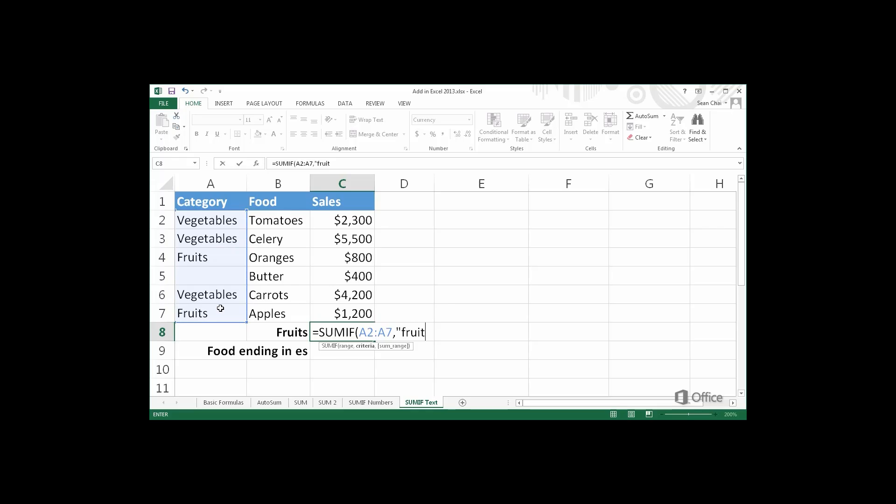
type("s\",")
left_click_drag(329, 226, 321, 312)
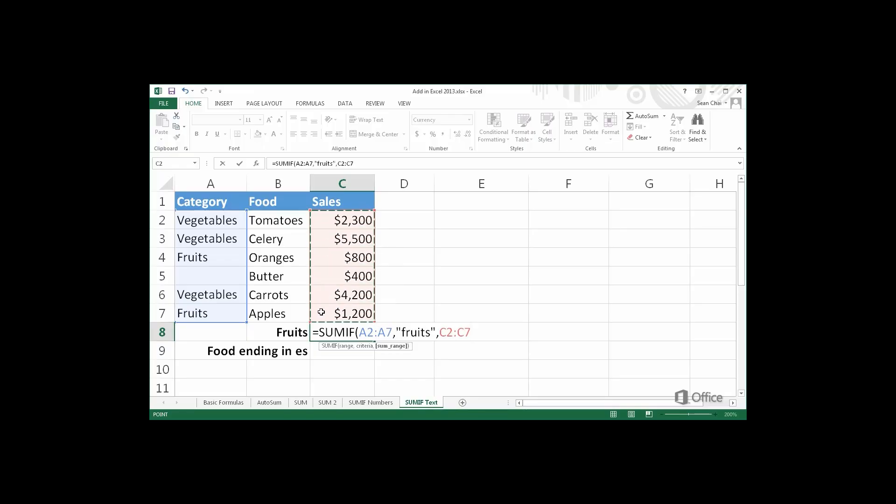
key("Return")
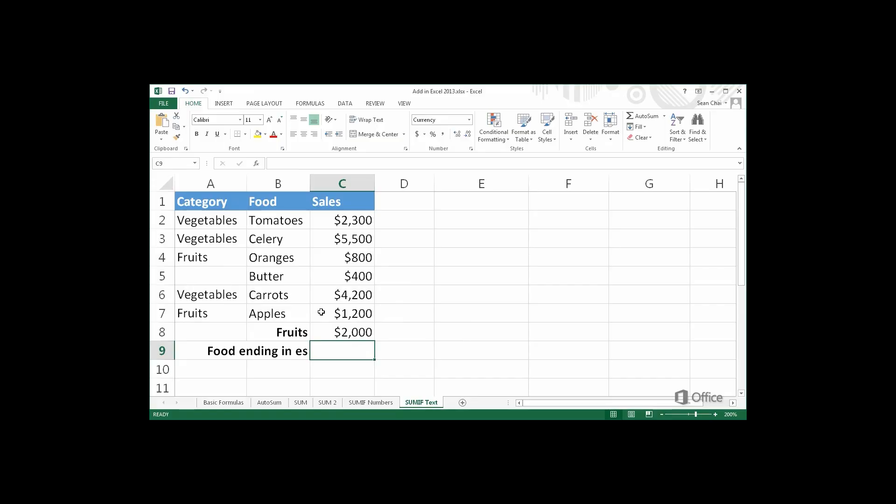
double_click(316, 332)
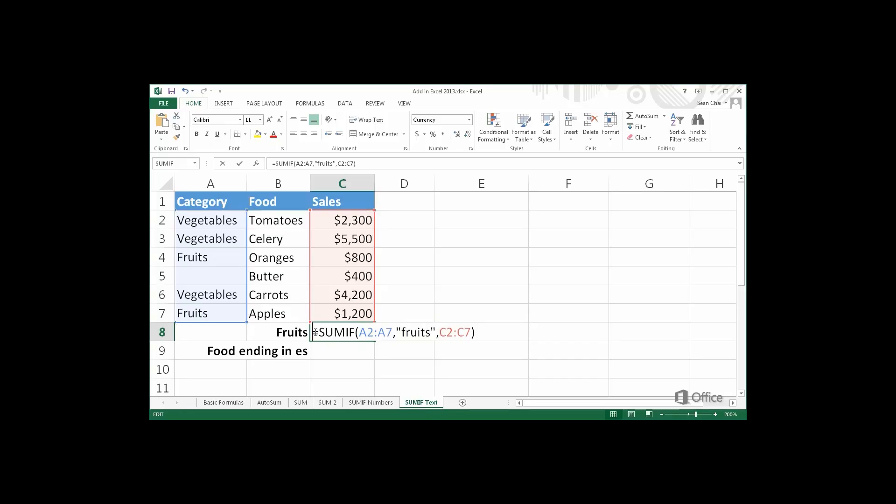
key("ctrl+Return")
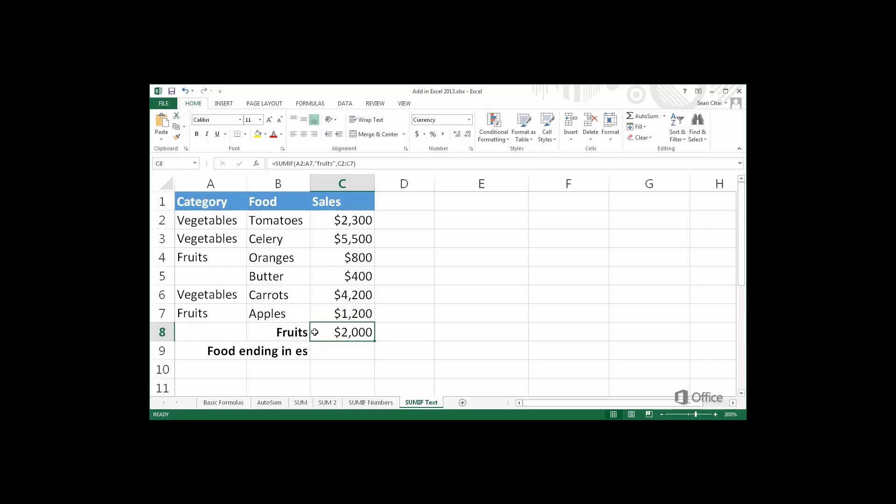
left_click(314, 346)
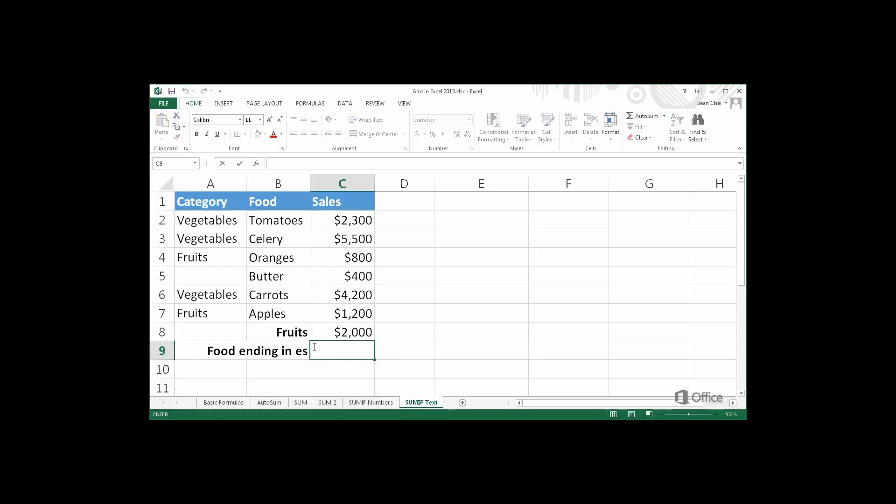
Step: Enter =SUMIF(B2:B7,"*es",C2:C7) in C9, totalling sales of foods ending in 'es' at $4,300
type("=")
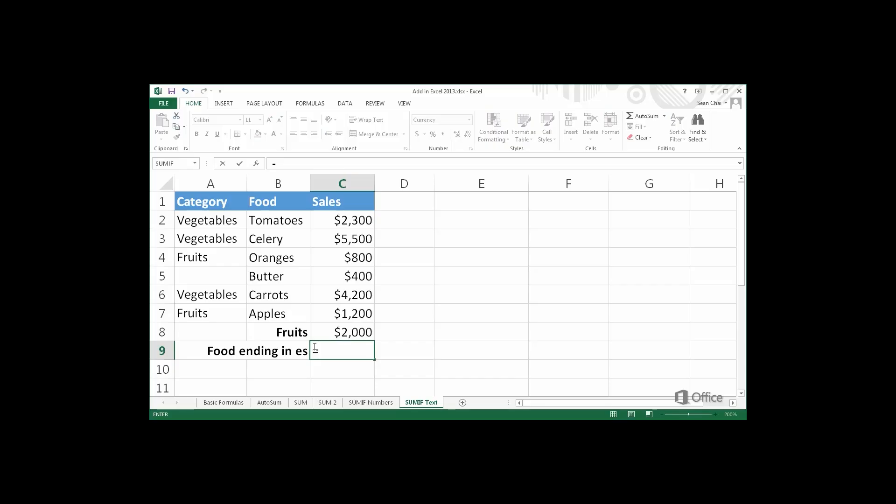
type("SUMI")
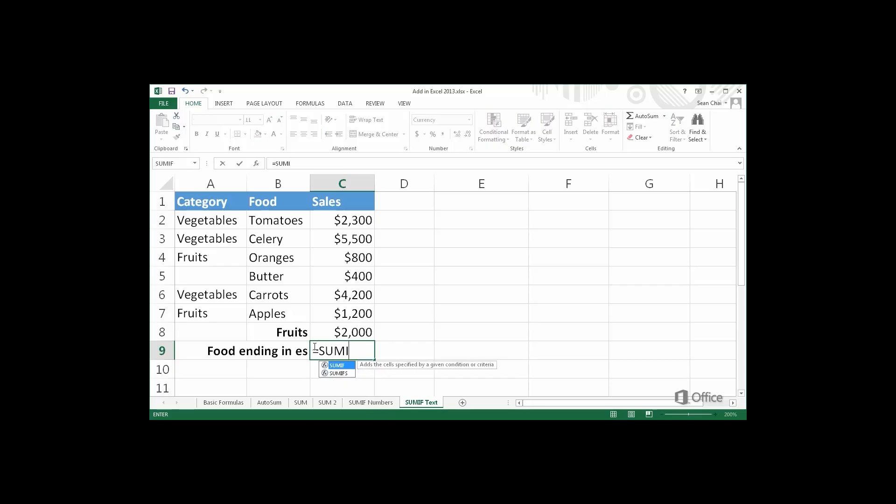
type("F(")
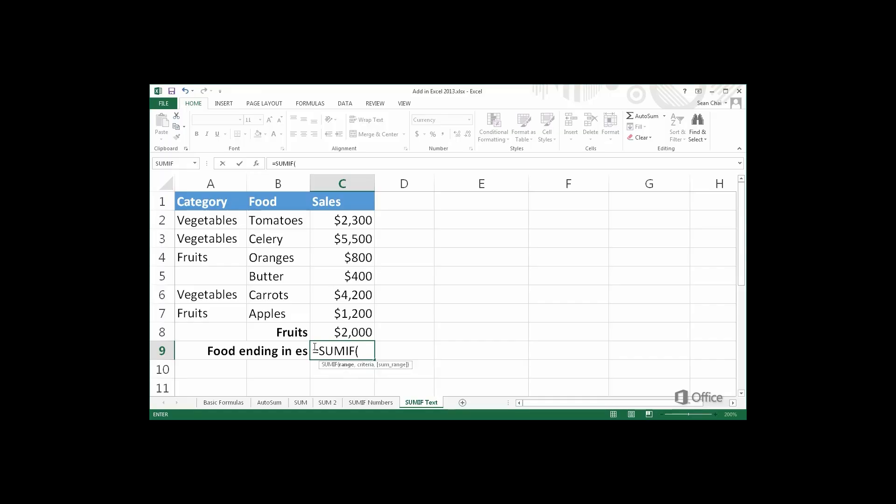
left_click_drag(290, 222, 279, 310)
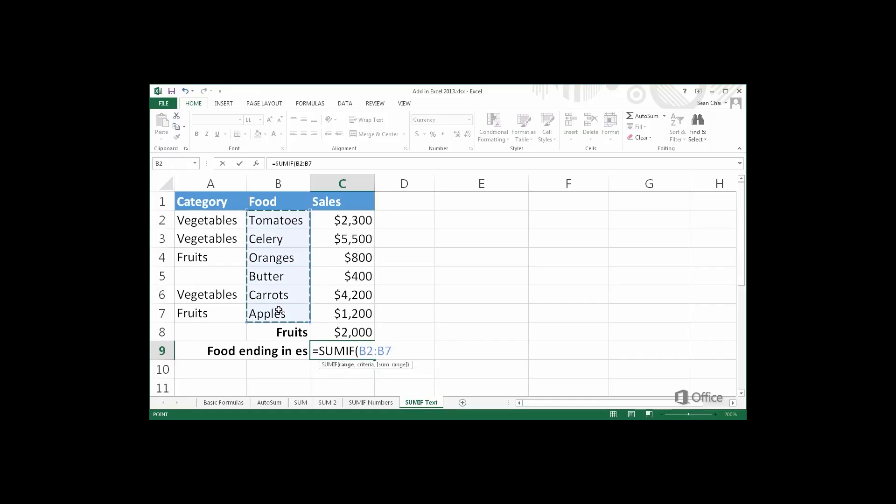
type(",")
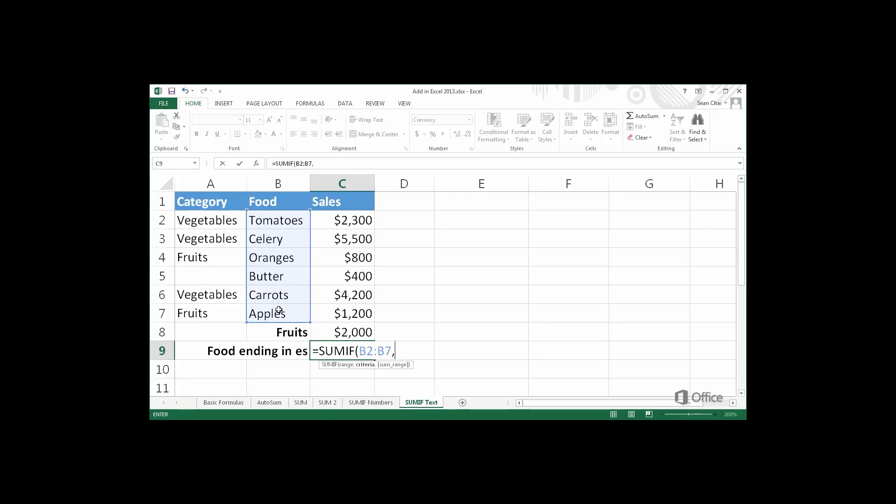
type("\"*es\",")
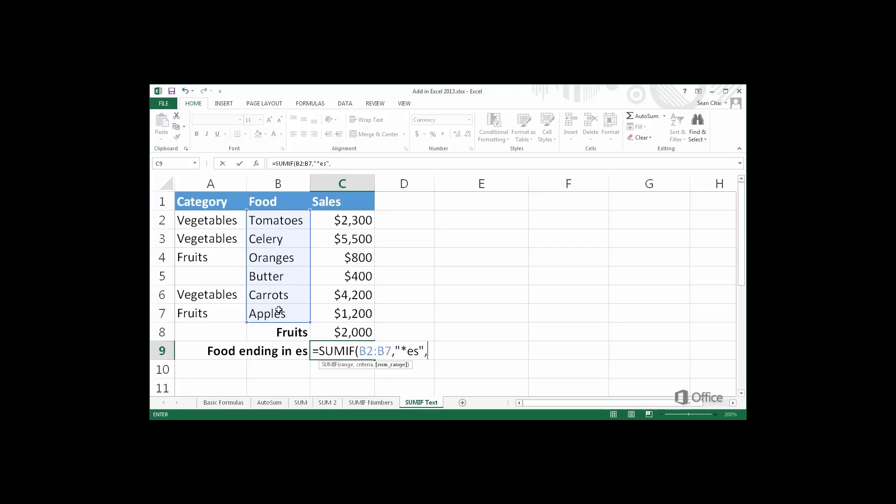
left_click_drag(342, 222, 339, 312)
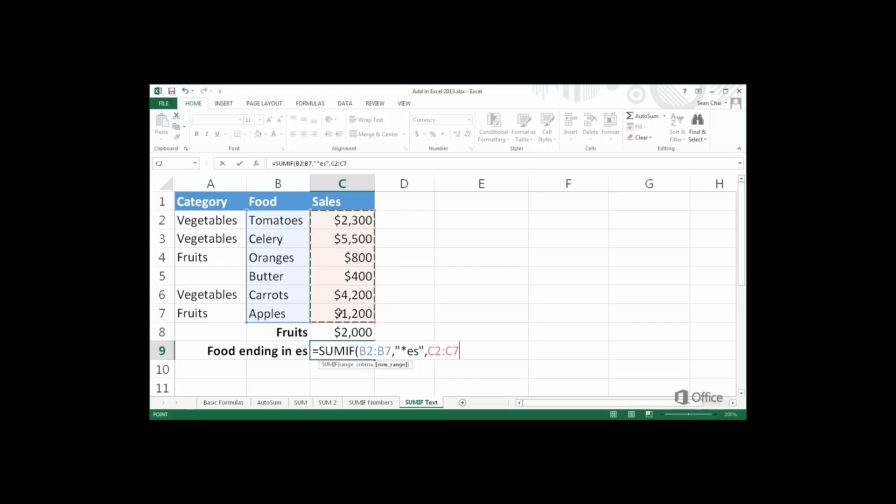
key("Return")
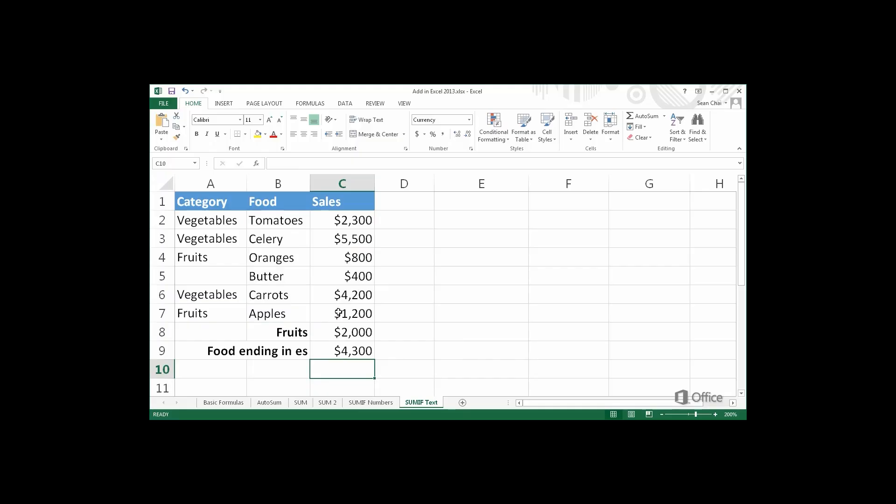
double_click(315, 346)
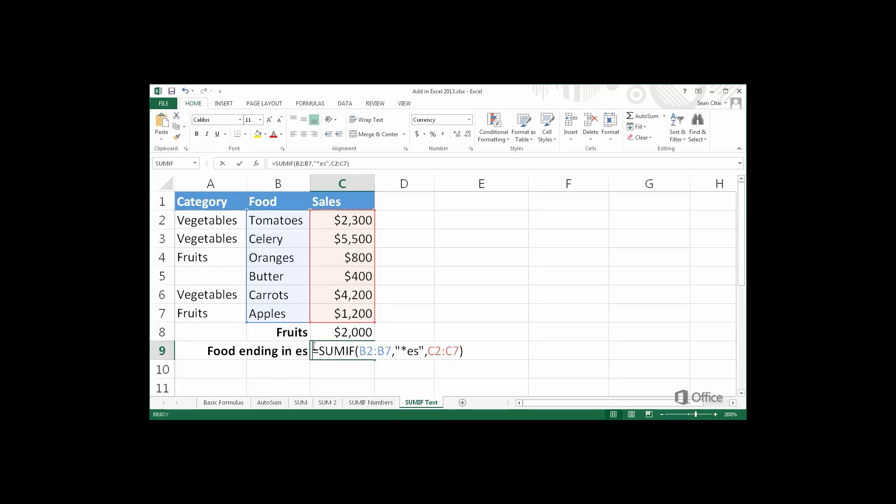
key("ctrl+Return")
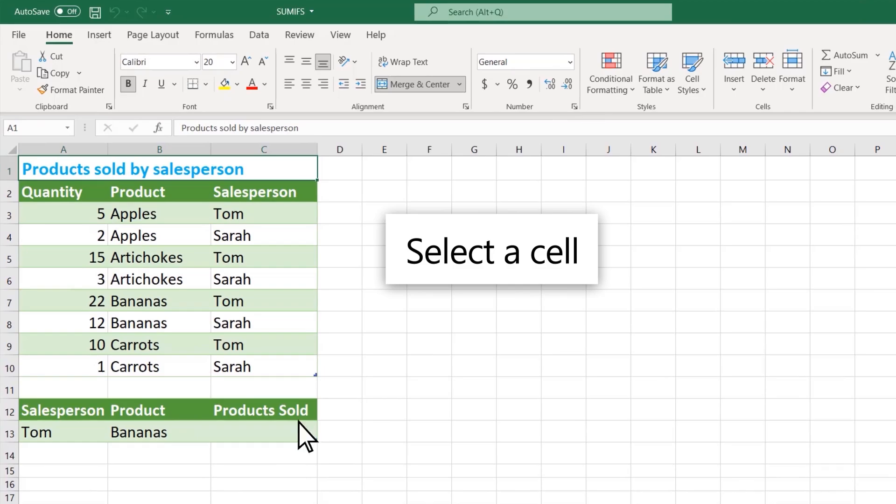
Step: Start a SUMIFS in C13 summing the Quantity column where Product matches B13
left_click(287, 427)
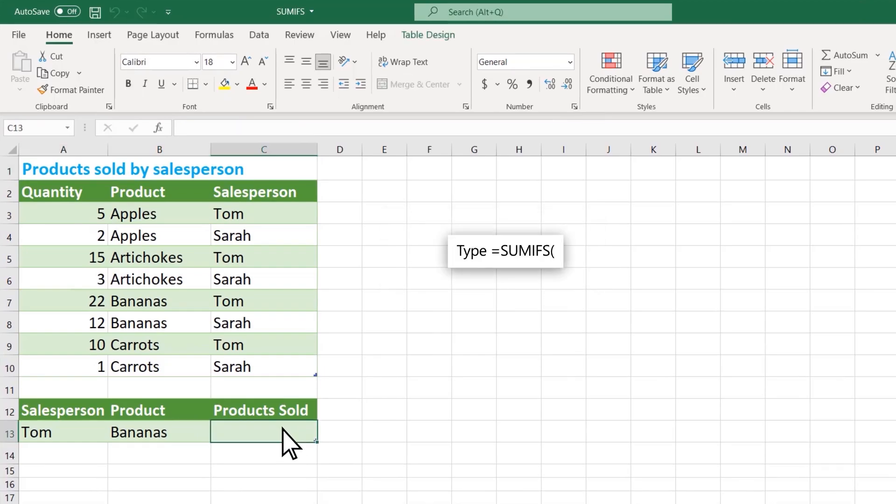
type("=SUMIFS(")
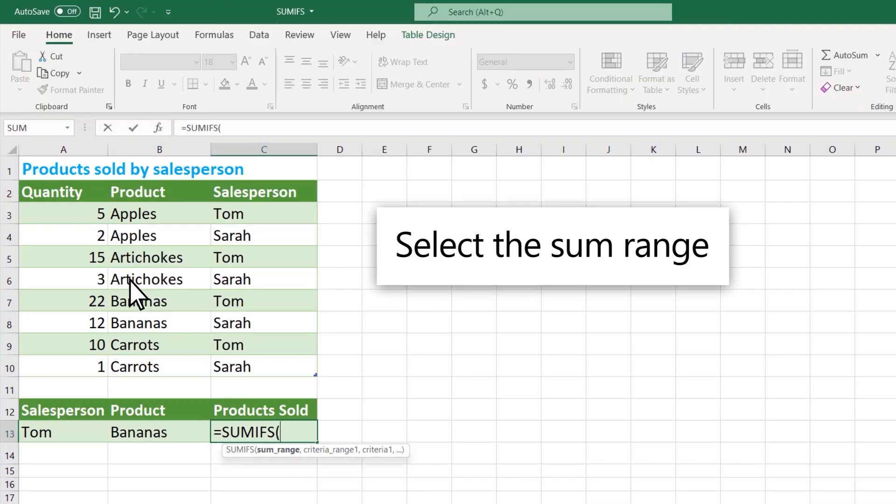
left_click_drag(69, 215, 62, 362)
type(",")
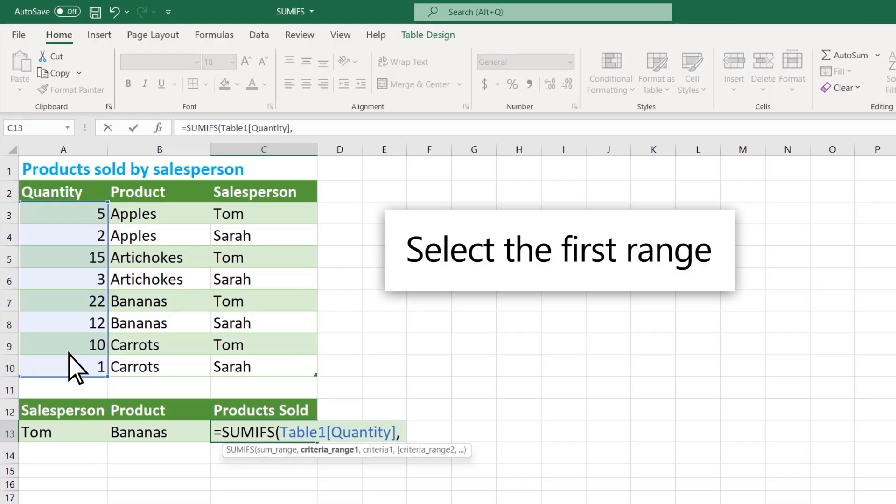
left_click(164, 215)
left_click_drag(164, 216, 170, 366)
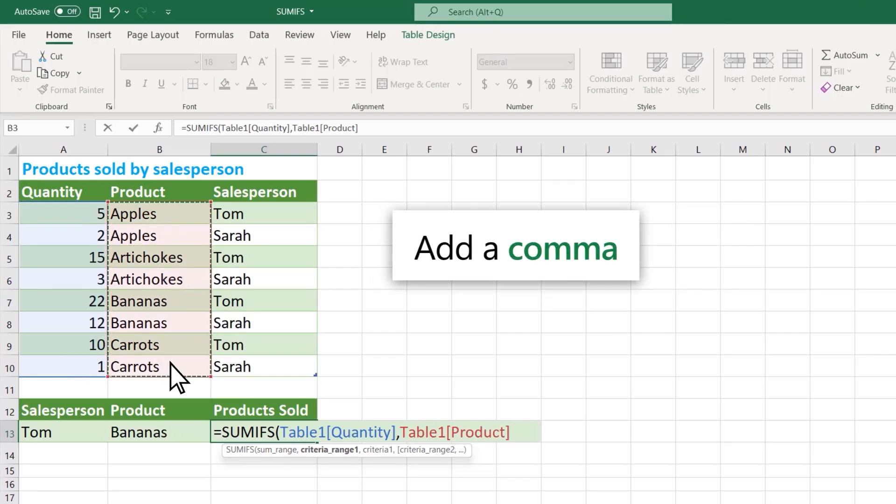
type(",")
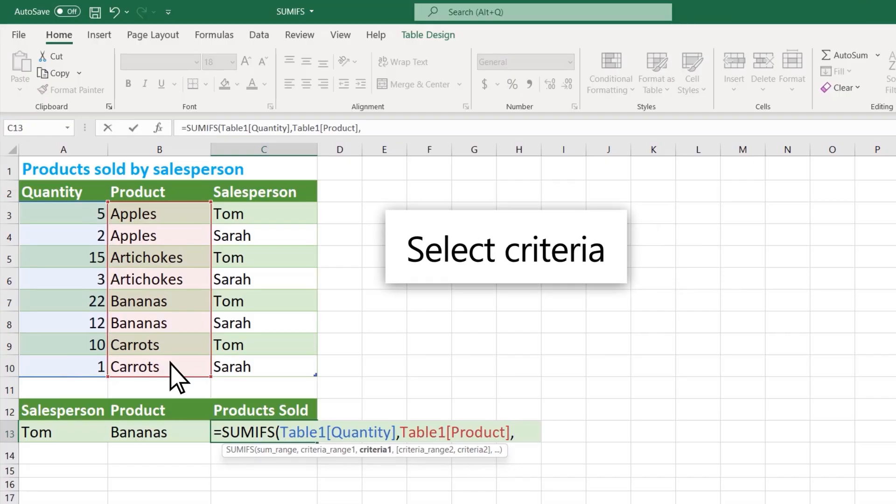
left_click(177, 430)
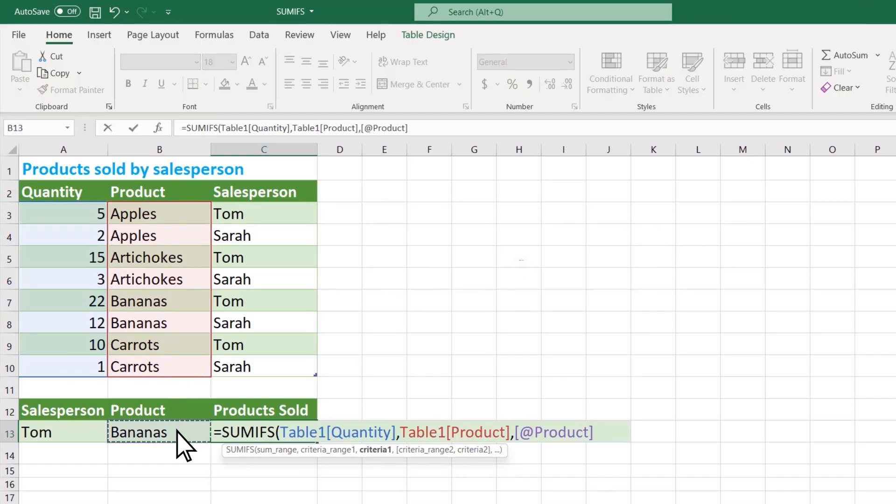
type(",")
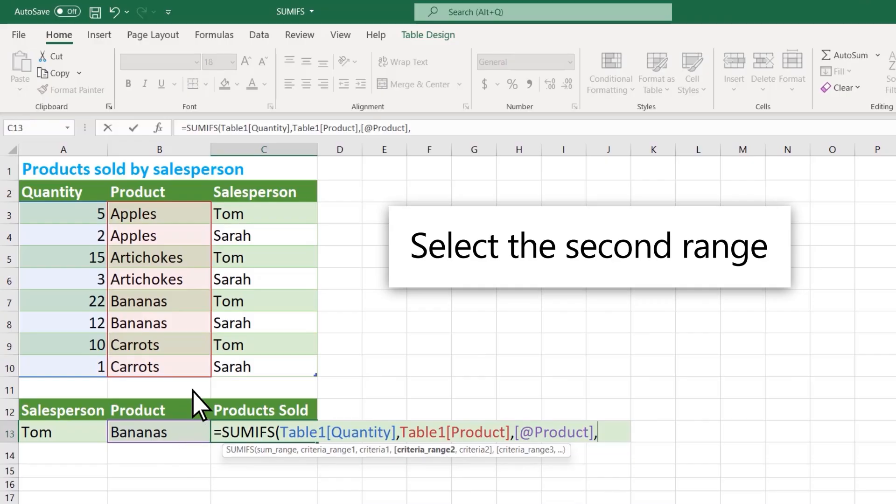
Step: Add the Salesperson criterion matching A13, giving 22 Bananas, then switch B13 to Apples
left_click(261, 216)
left_click_drag(261, 217, 269, 368)
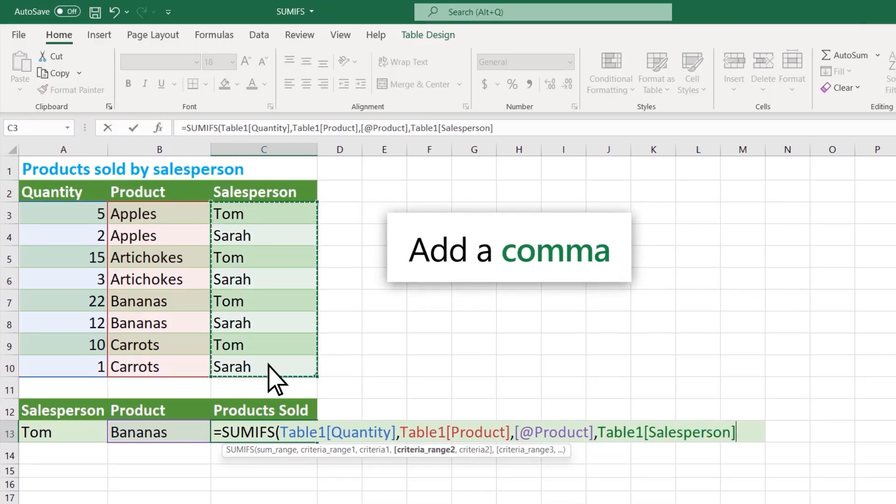
type(",")
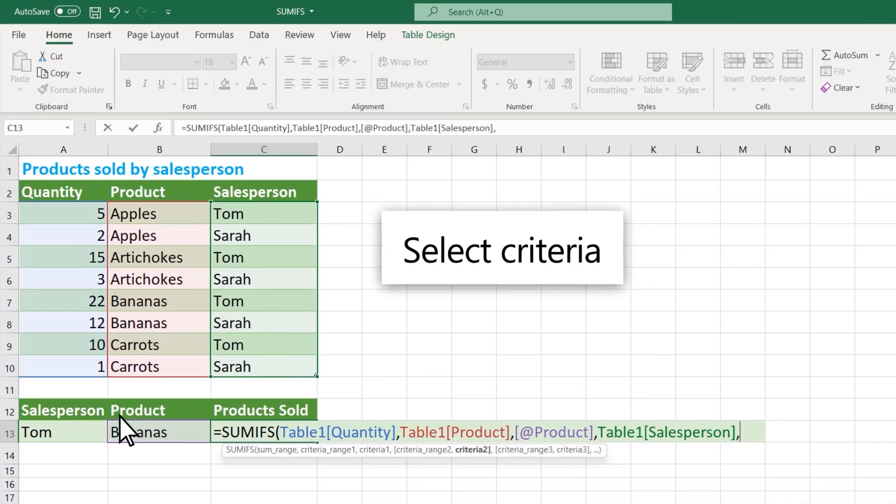
left_click(72, 433)
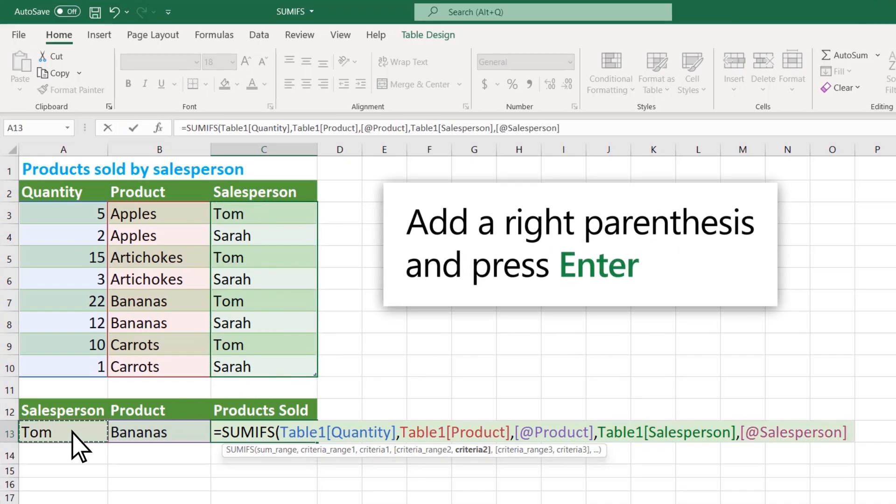
type(")")
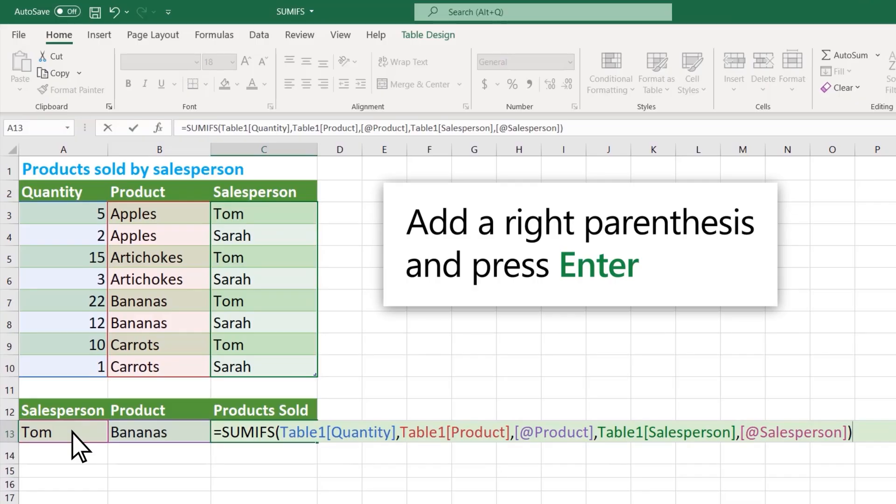
key("Return")
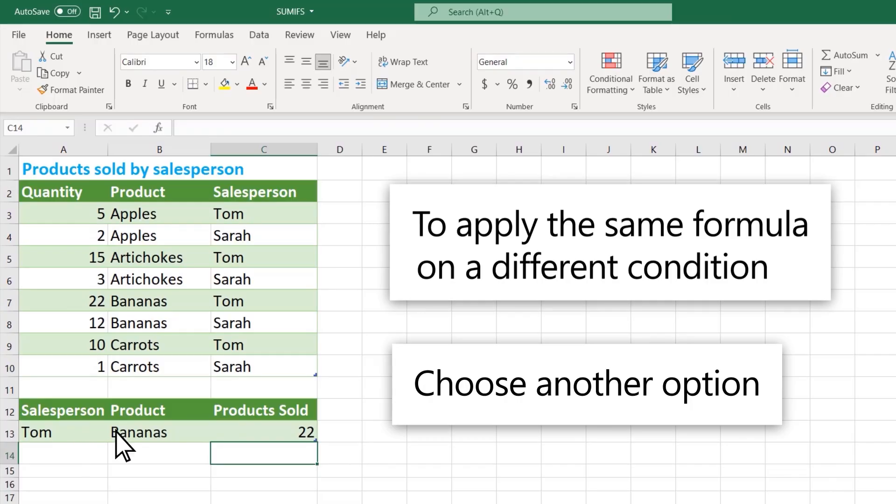
left_click(169, 432)
left_click(218, 437)
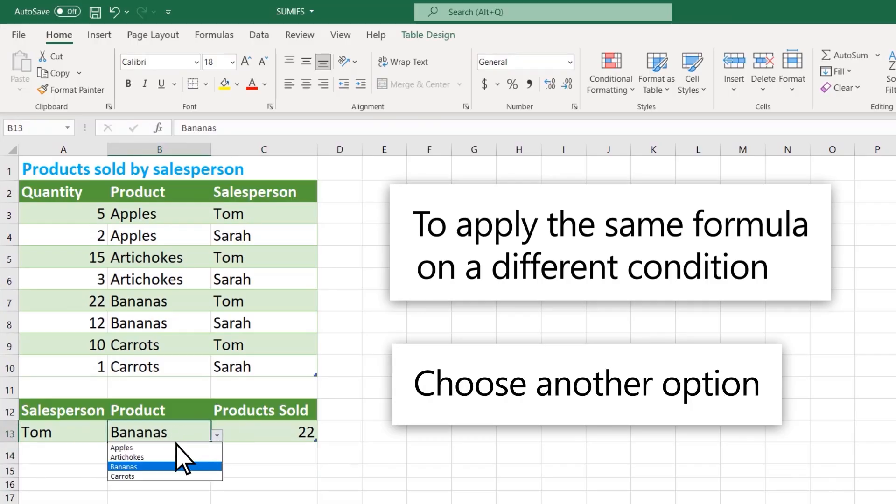